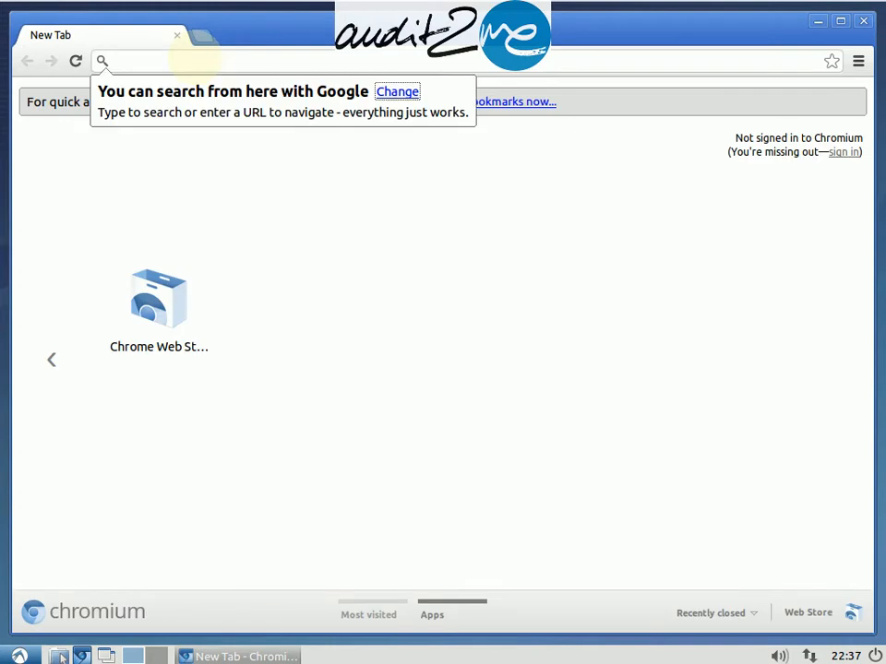
Step: Open the browser's search engine settings and close them without changes
key(Return)
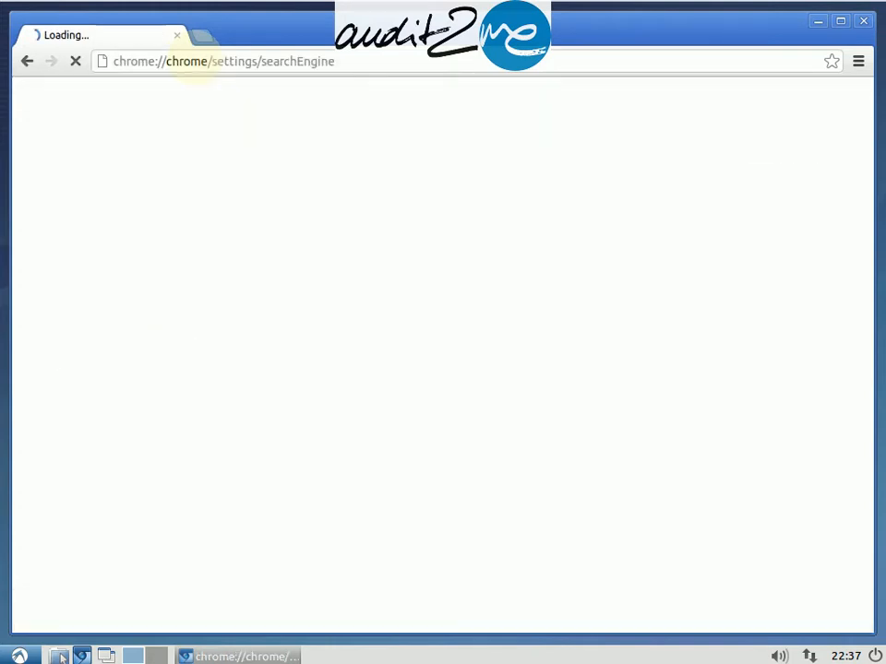
double_click(194, 61)
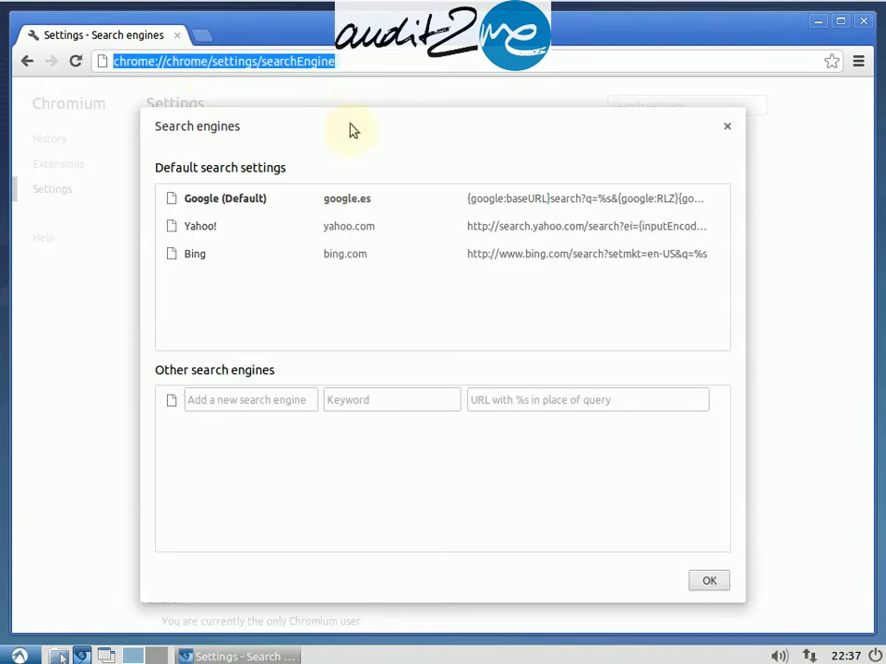
click(341, 197)
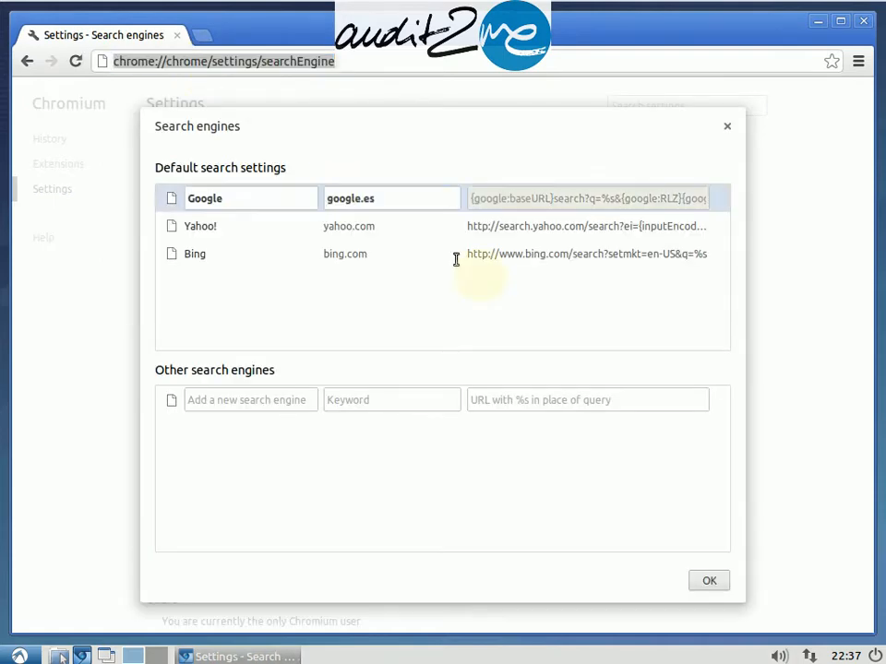
click(704, 580)
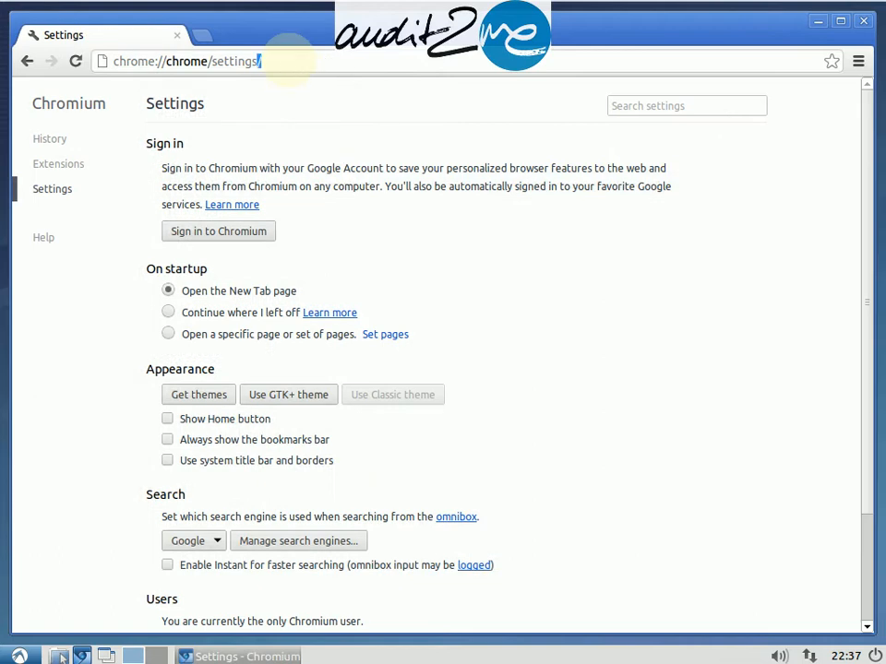
Step: Search the web for openerp nightly and open the OpenERP Nightly builds site
click(289, 61)
text(openerp)
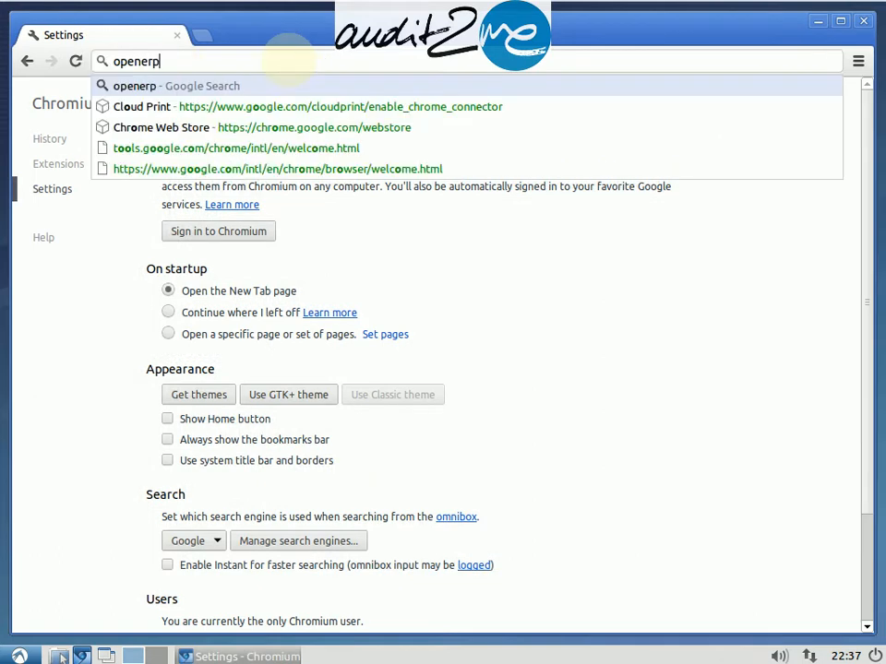
text( nightly)
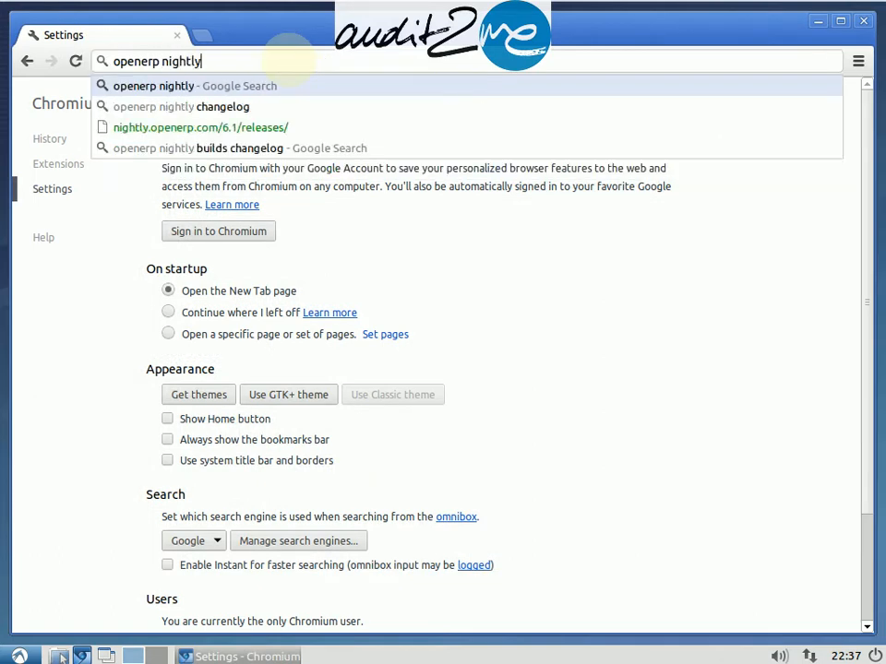
key(Return)
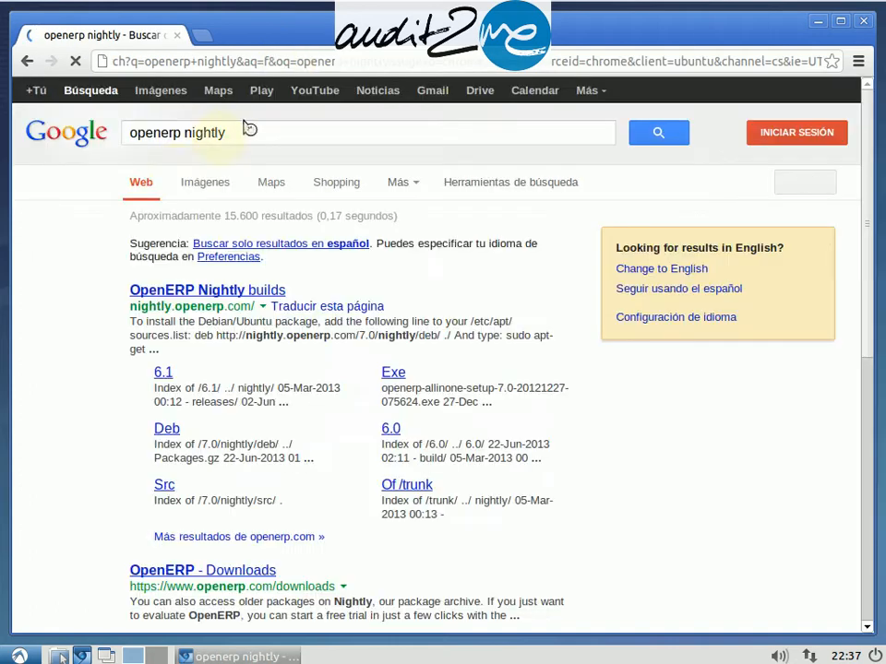
click(251, 290)
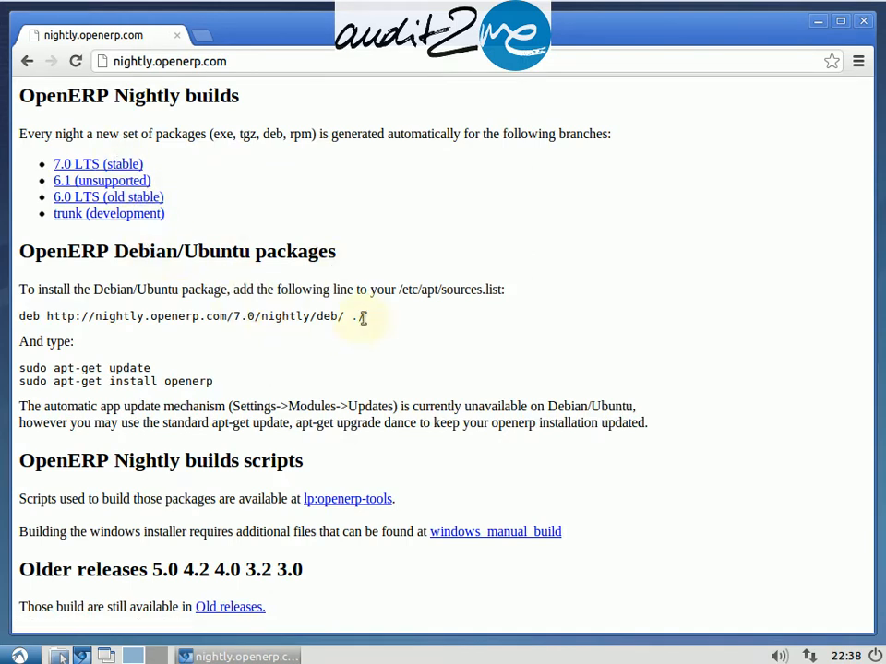
drag(366, 316, 16, 317)
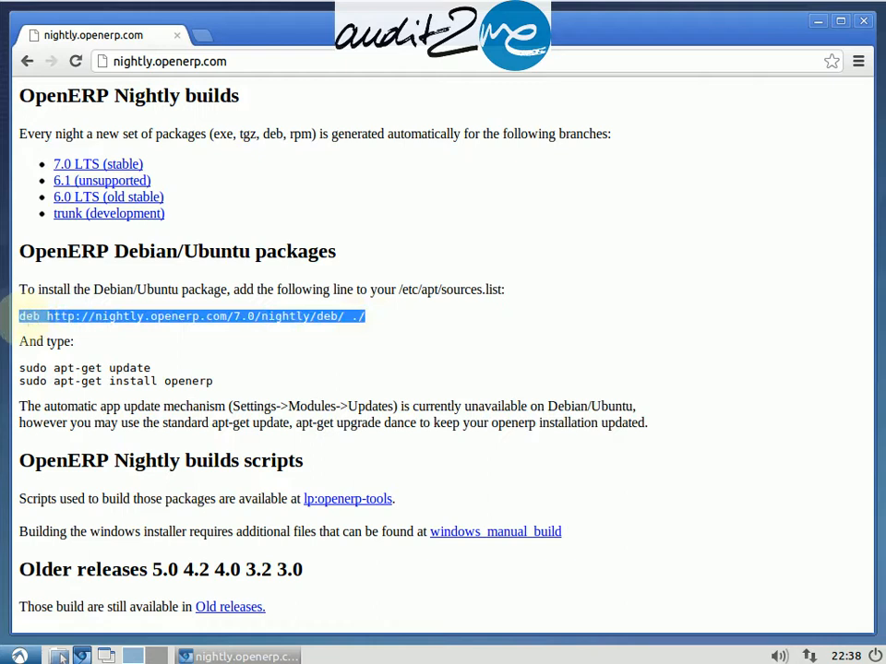
right_click(30, 316)
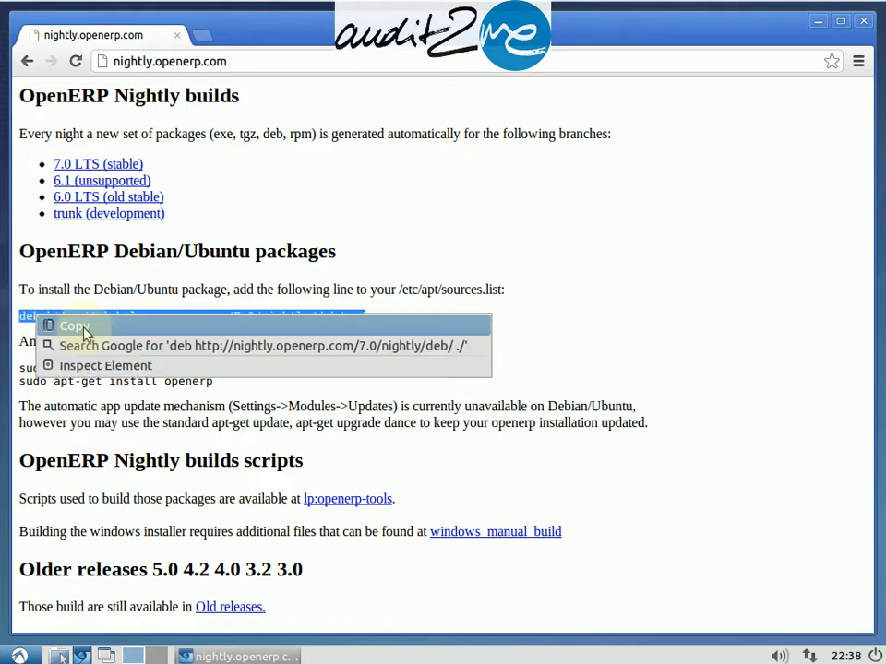
click(84, 328)
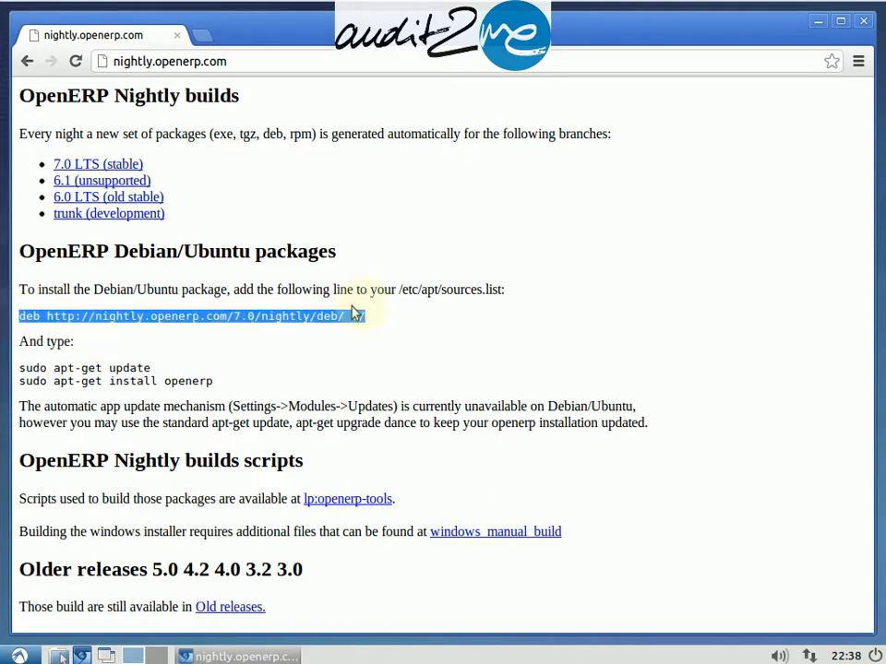
Step: Open the Software Sources settings from the system menu
click(20, 656)
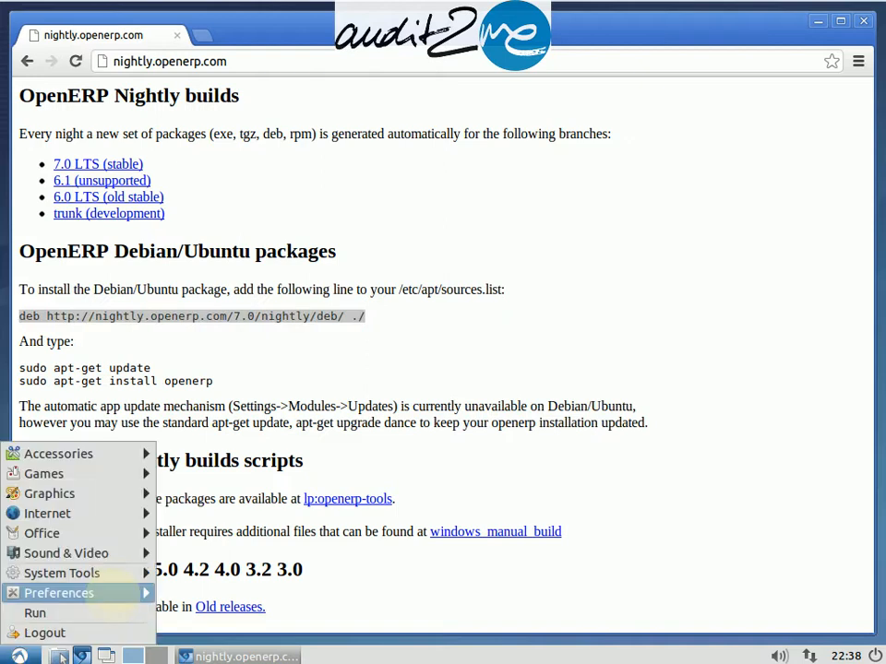
mouse_move(116, 593)
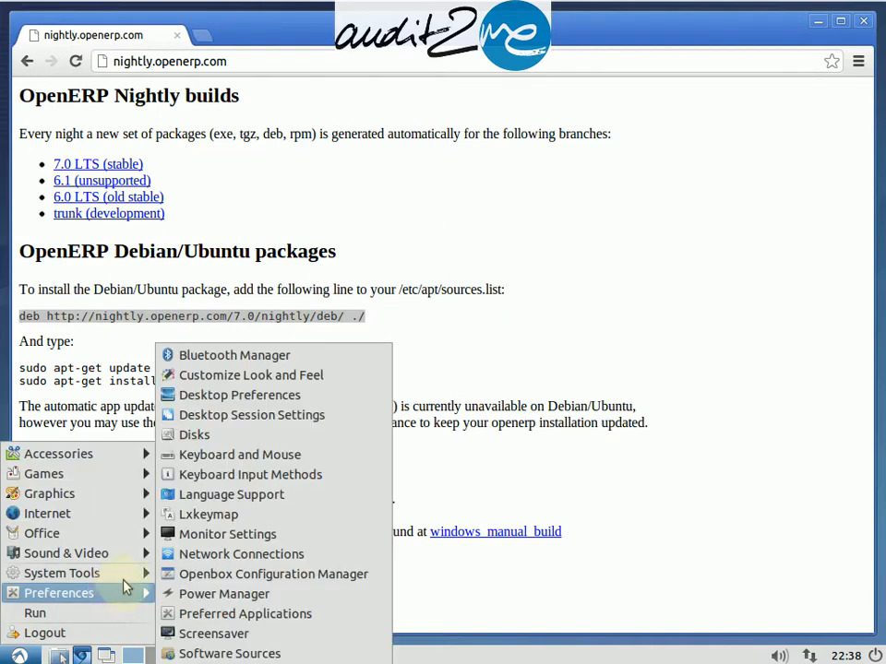
click(184, 652)
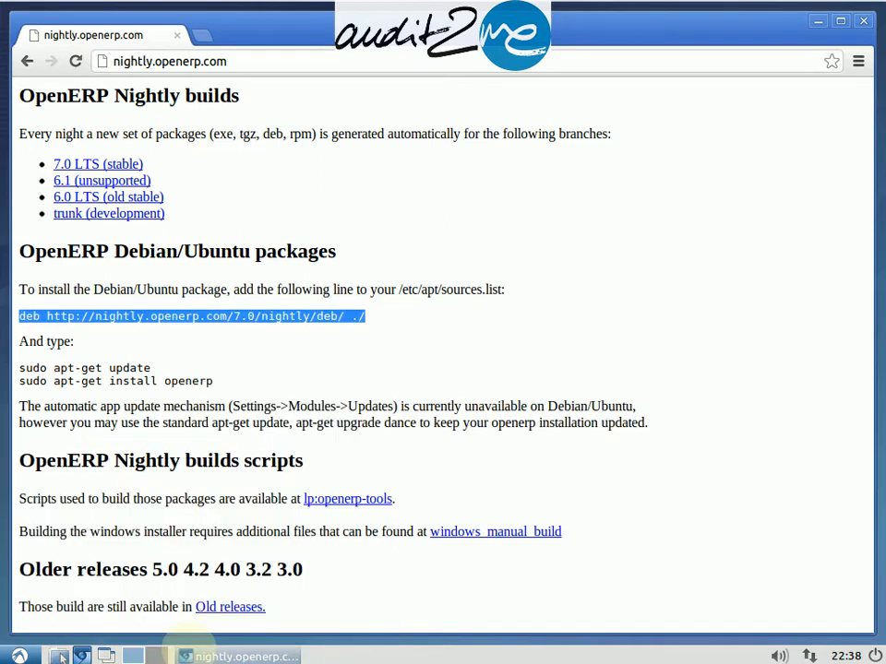
double_click(461, 289)
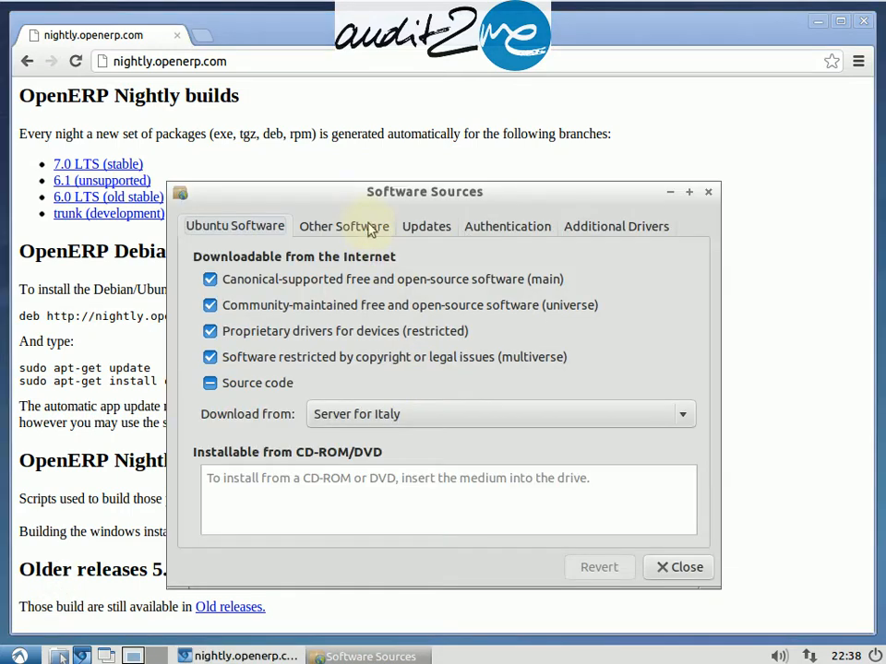
Step: Set the download server to Main server, authenticating with the account password, and enable Source code
click(421, 417)
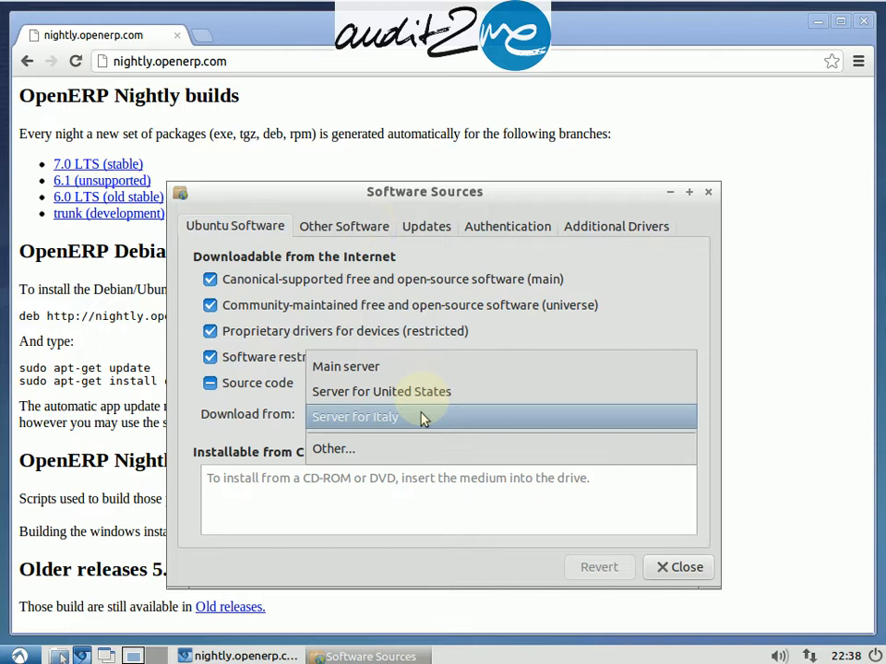
click(409, 395)
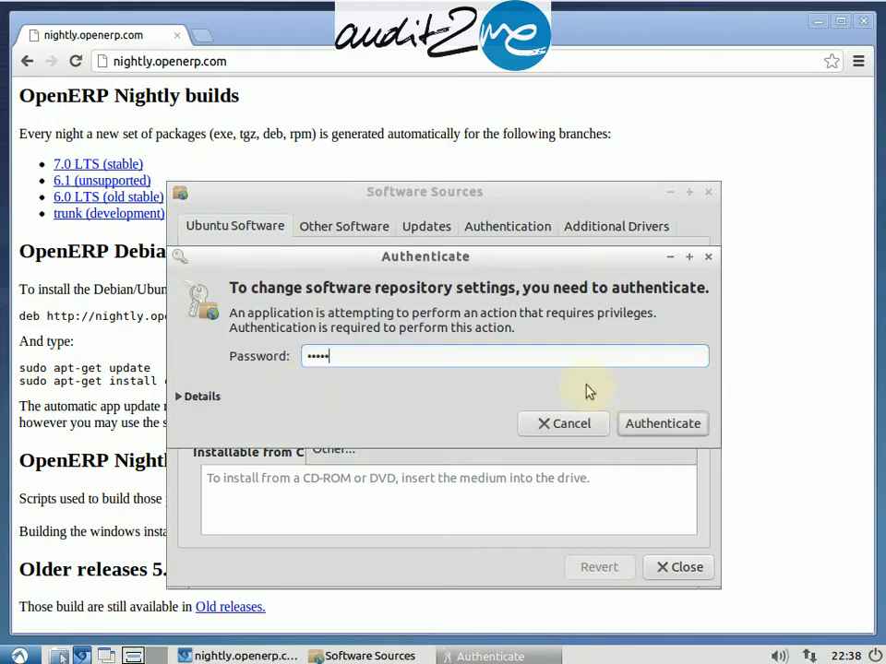
click(638, 433)
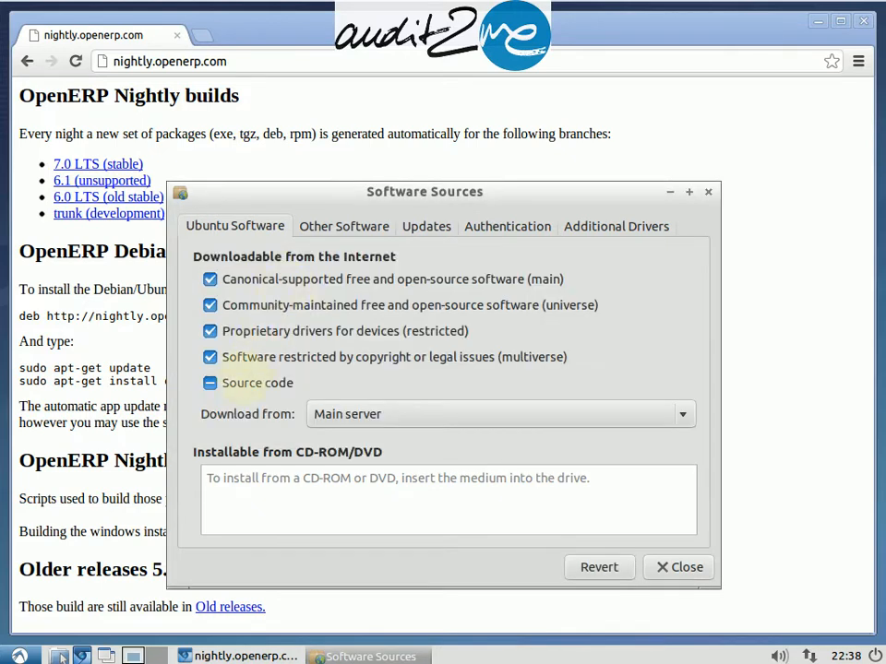
click(210, 384)
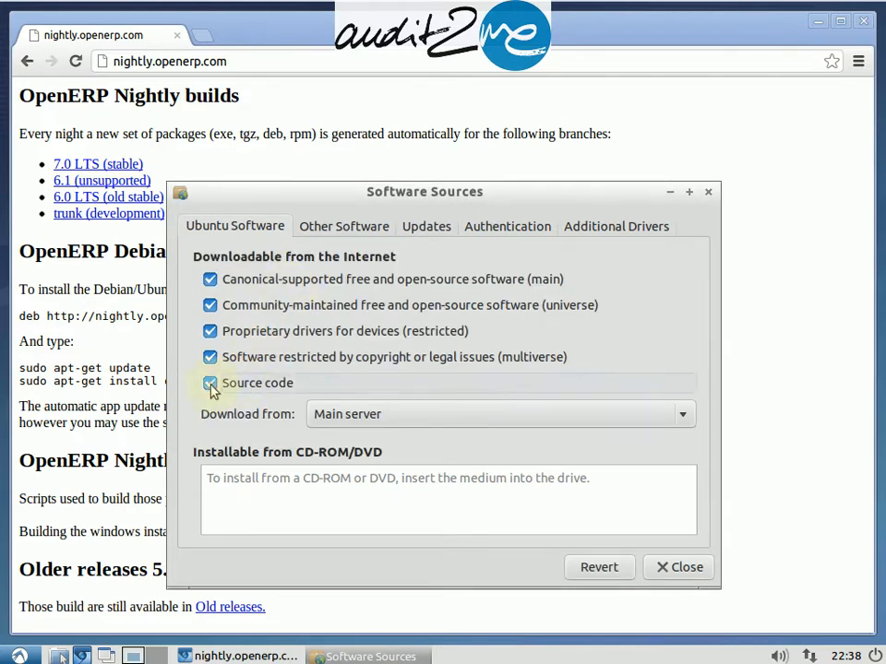
click(326, 234)
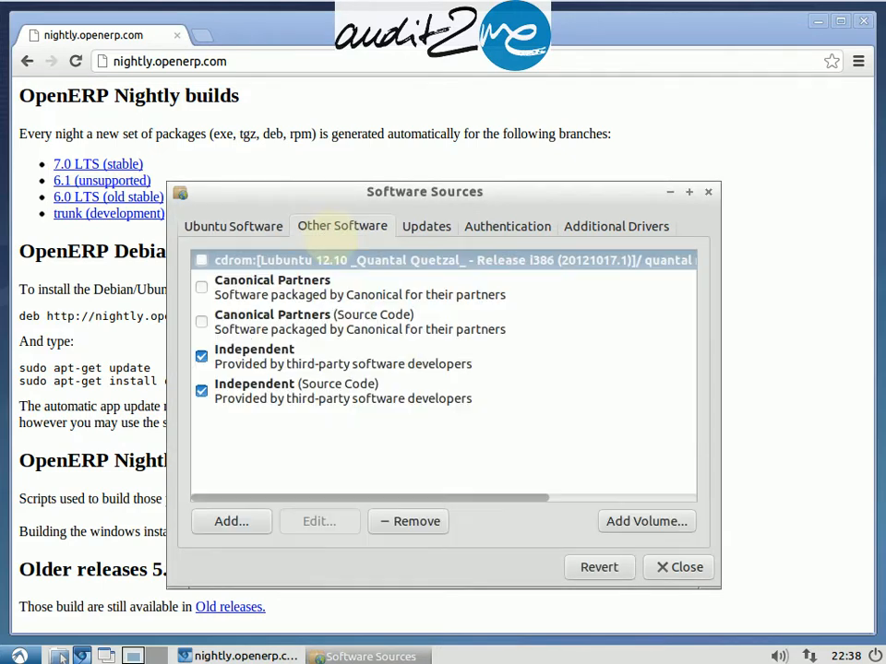
click(247, 524)
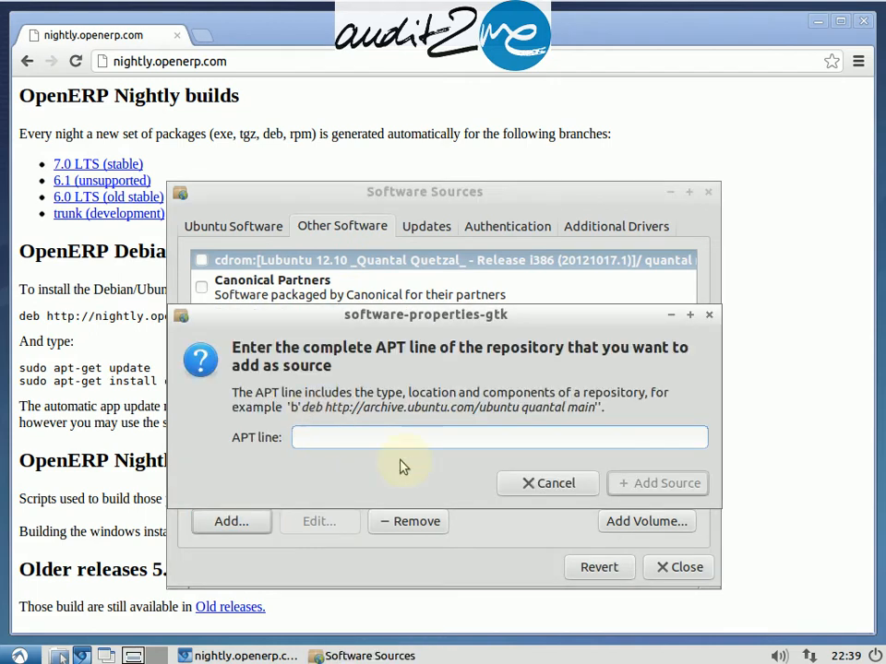
key(ctrl+v)
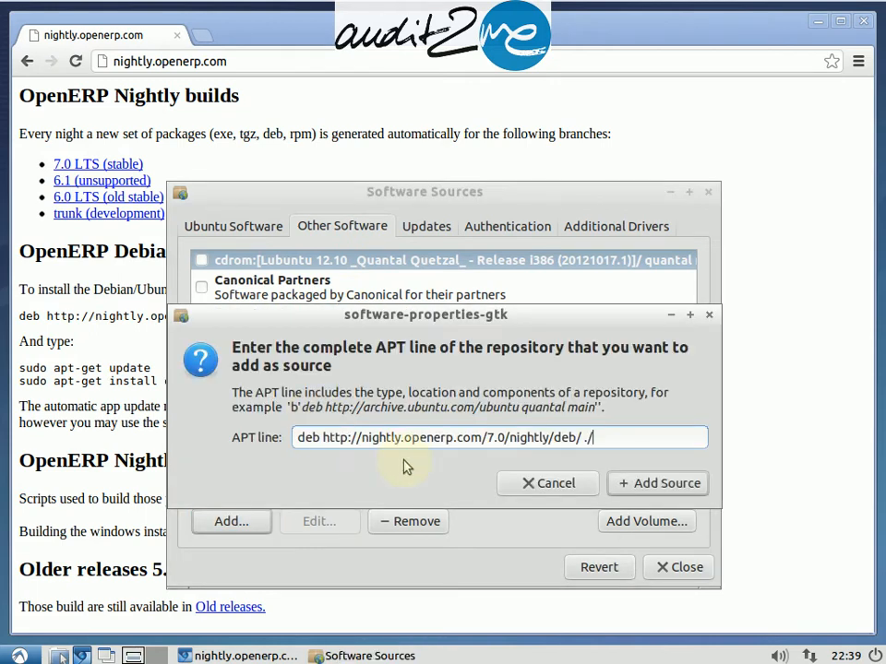
click(625, 487)
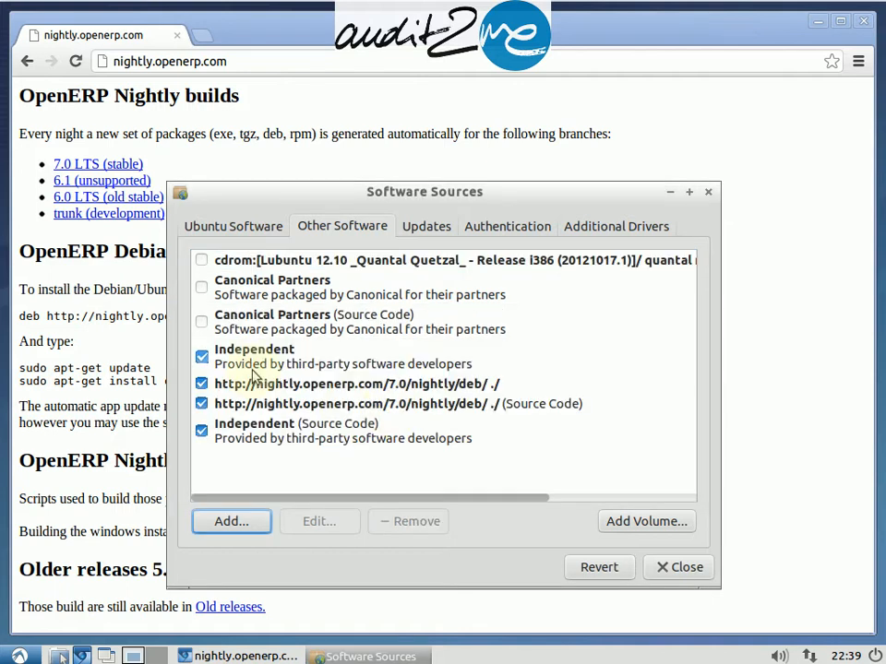
Step: Disable the nightly repository's Source Code entry and close Software Sources
click(304, 408)
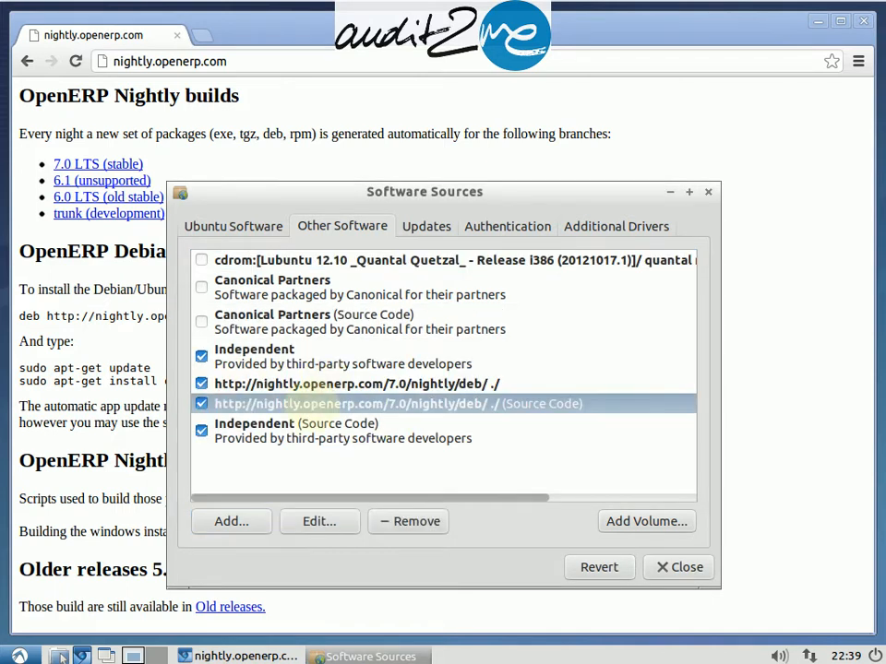
click(202, 404)
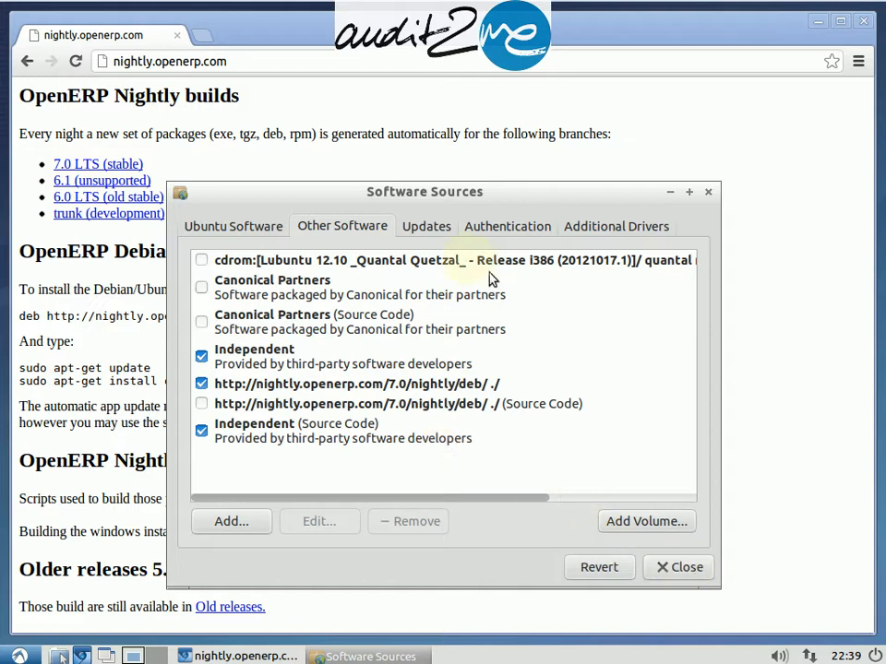
click(242, 226)
click(669, 572)
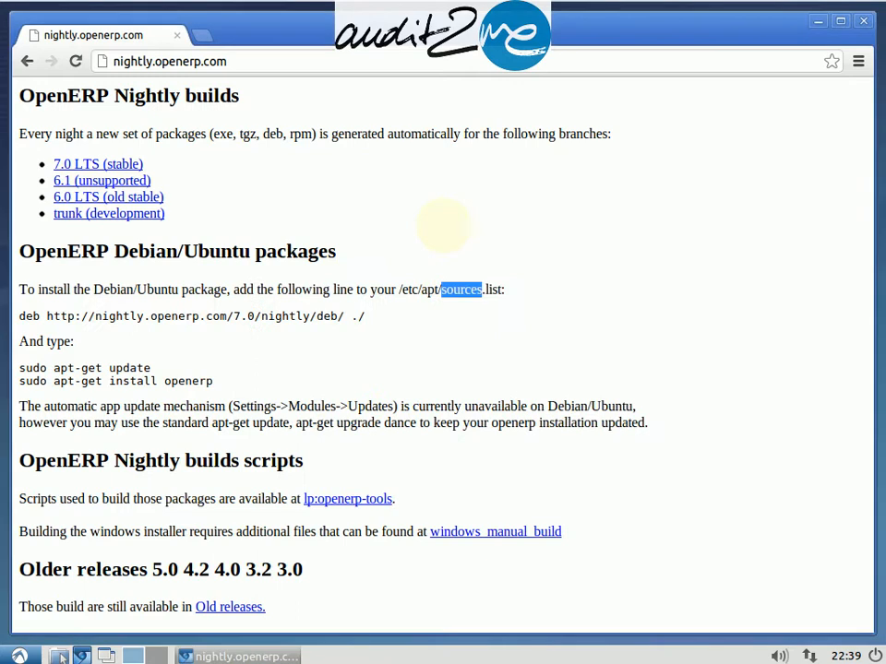
Step: Launch Synaptic Package Manager from System Tools, entering the account password to authenticate
click(22, 656)
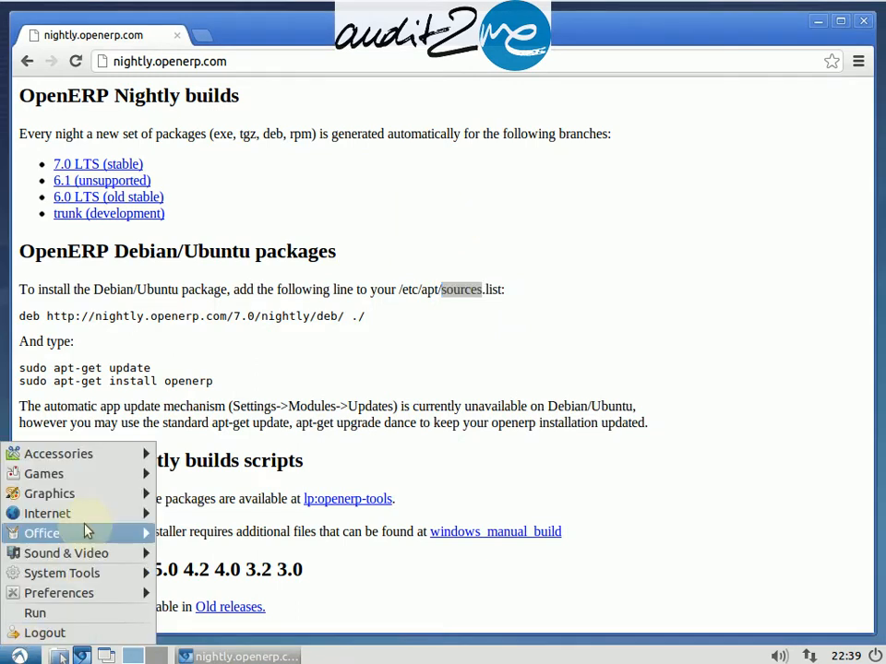
mouse_move(88, 595)
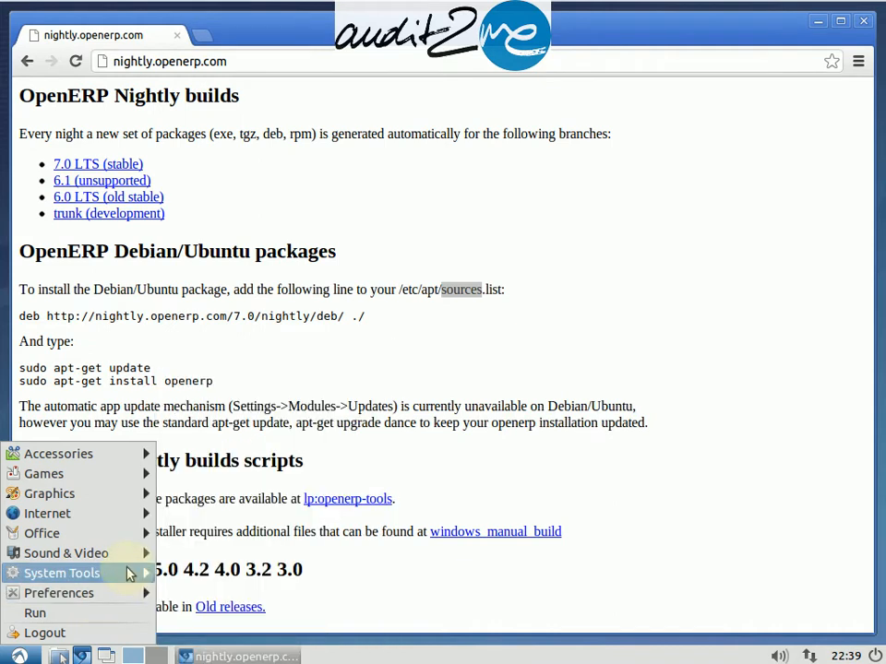
mouse_move(132, 573)
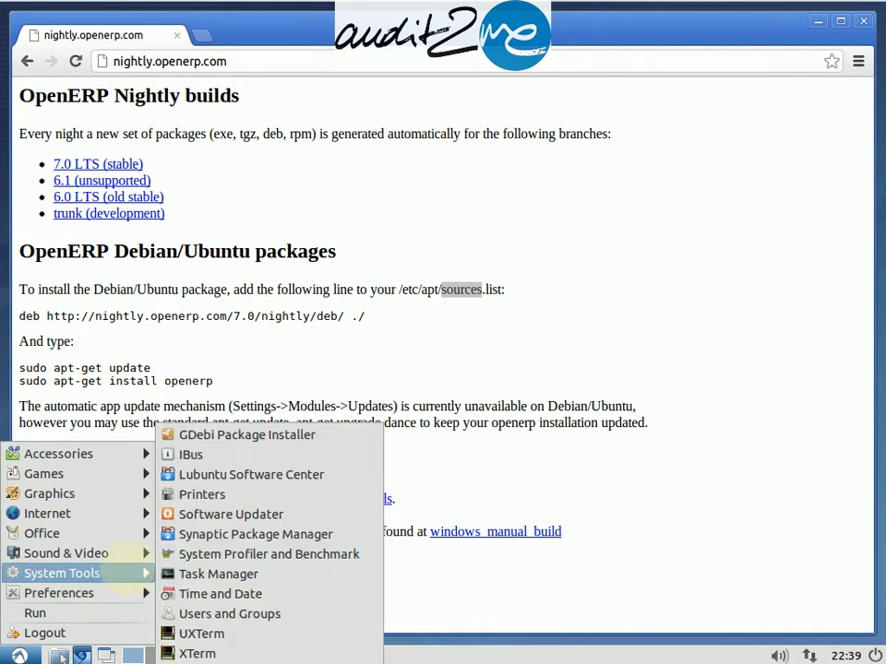
click(241, 544)
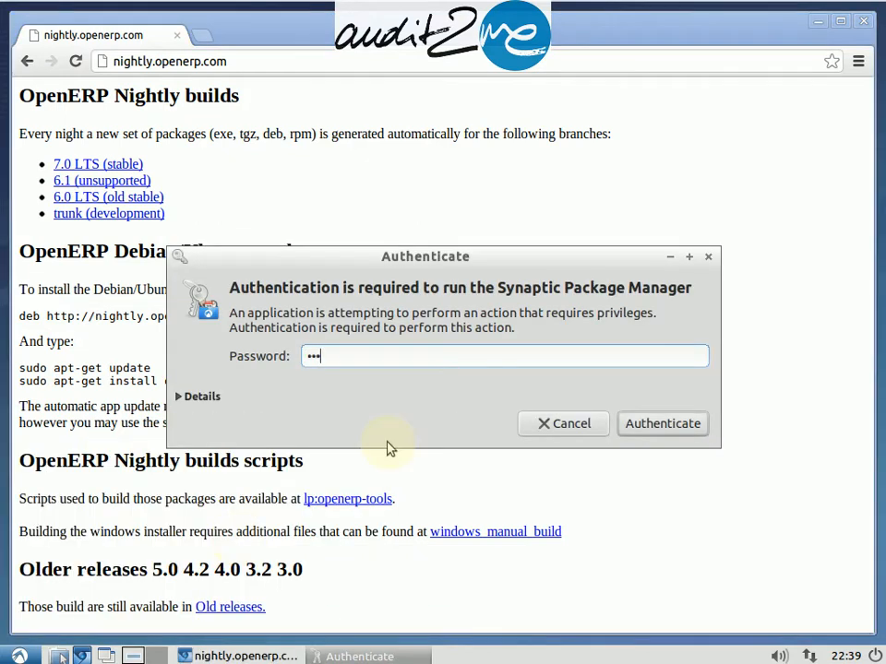
key(Return)
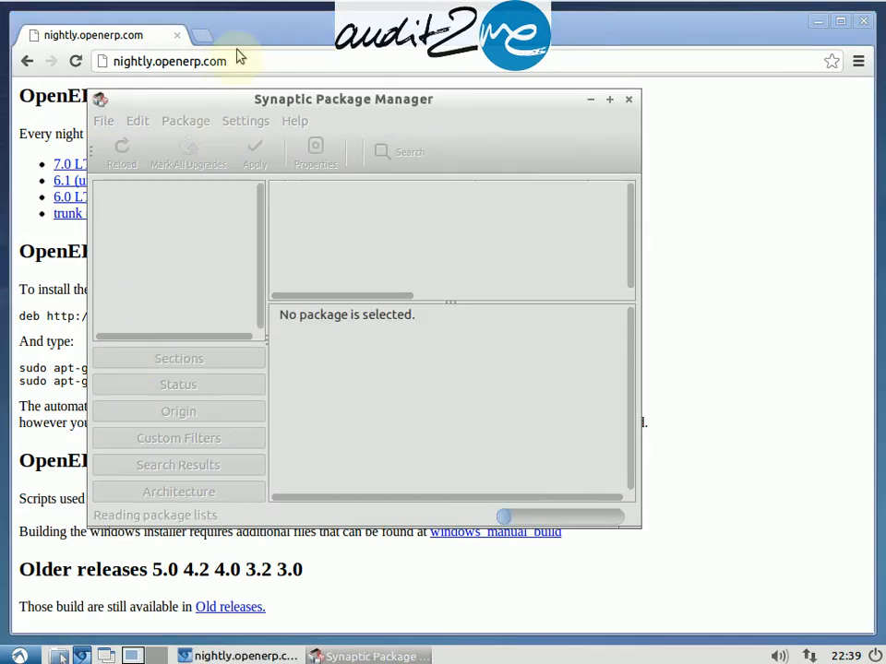
Step: Close Synaptic's Quick Introduction dialog
drag(220, 100, 420, 105)
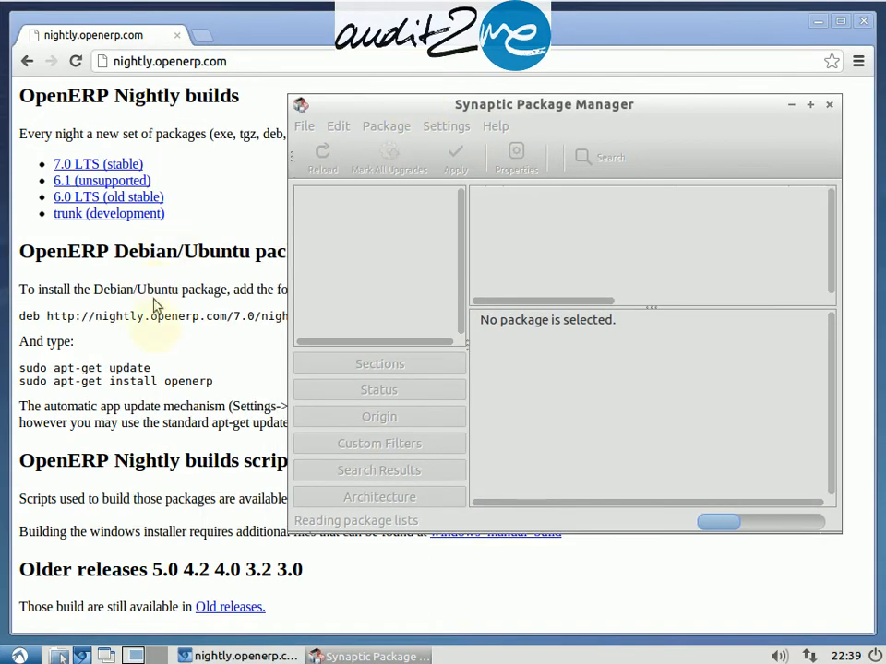
double_click(129, 367)
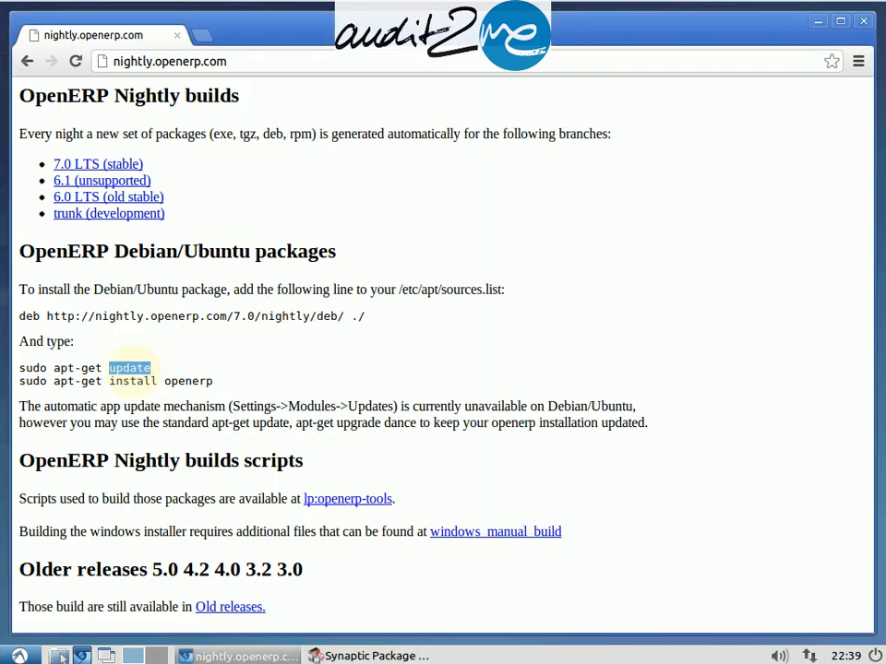
click(367, 655)
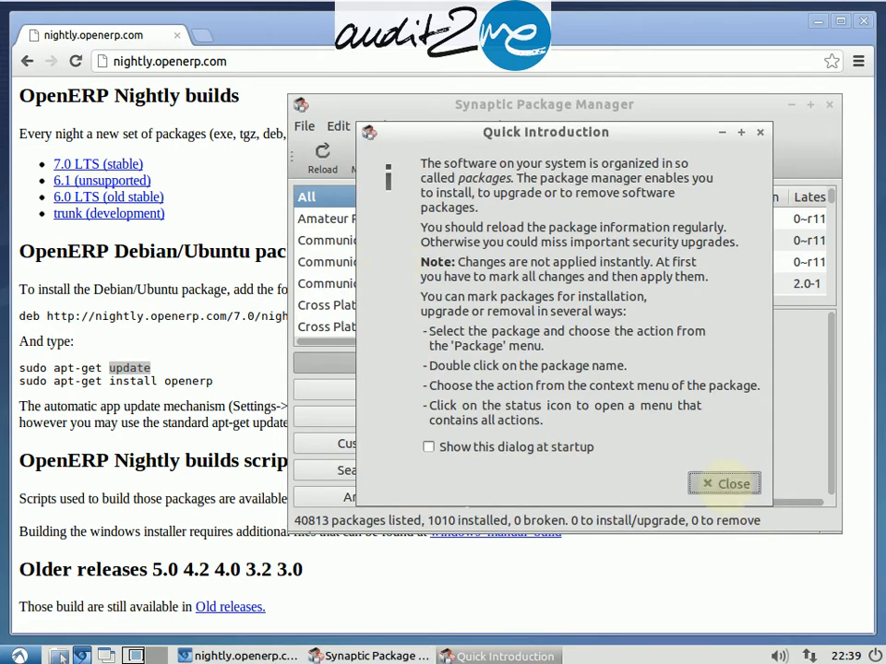
click(724, 483)
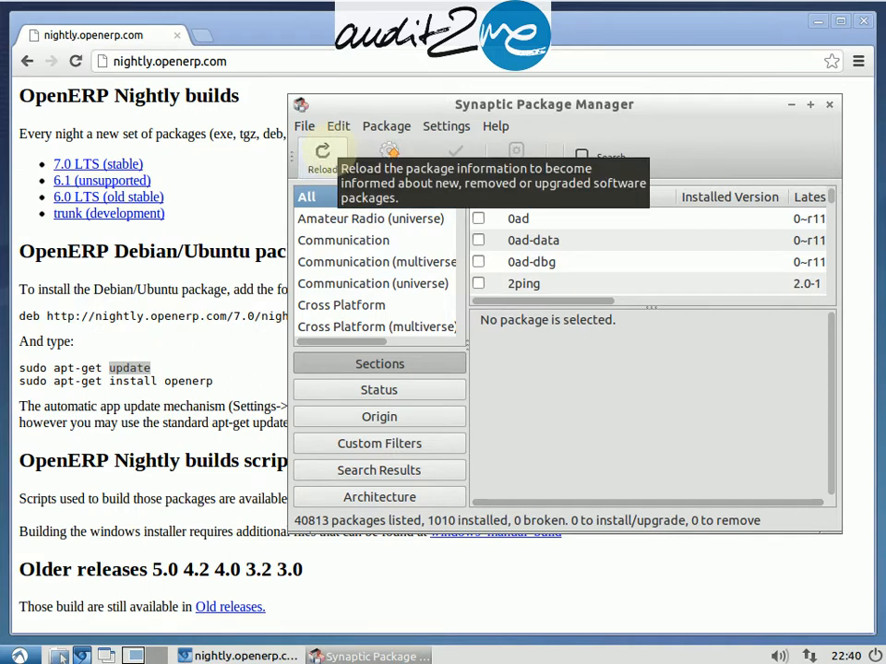
Step: Reload the package information so the new nightly repository is read, expanding the per-file download list
click(325, 154)
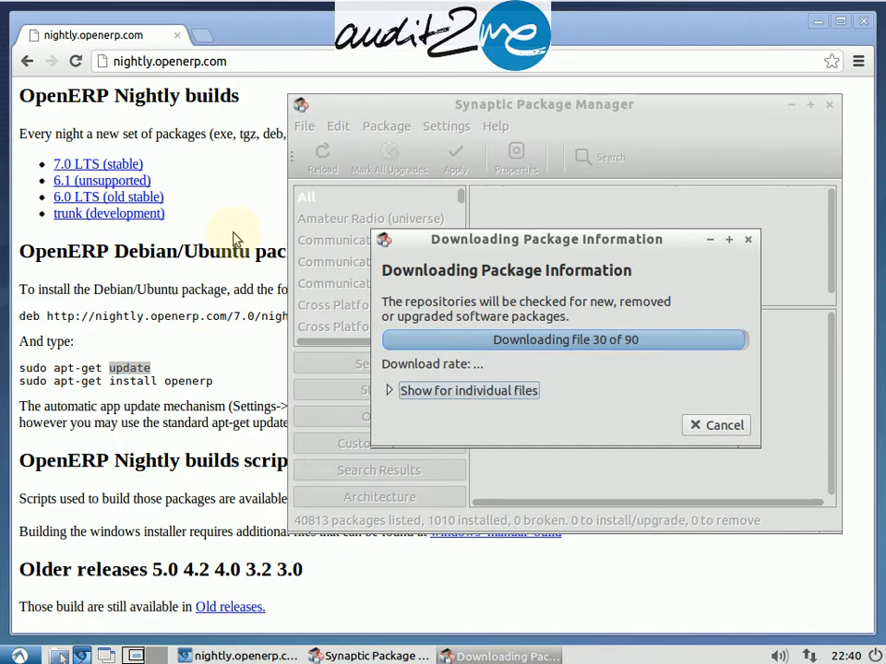
click(387, 391)
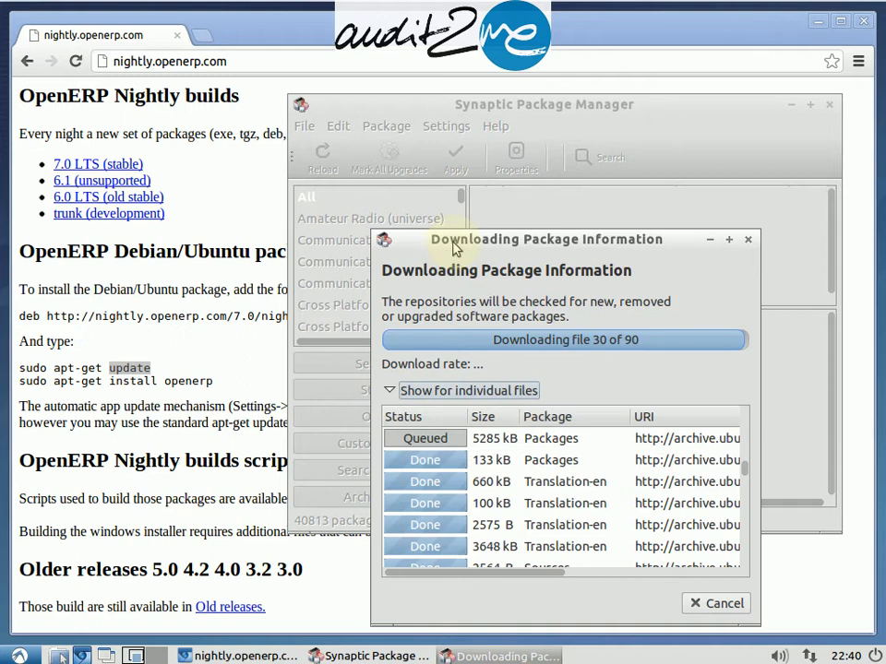
drag(453, 240, 427, 179)
drag(391, 149, 382, 95)
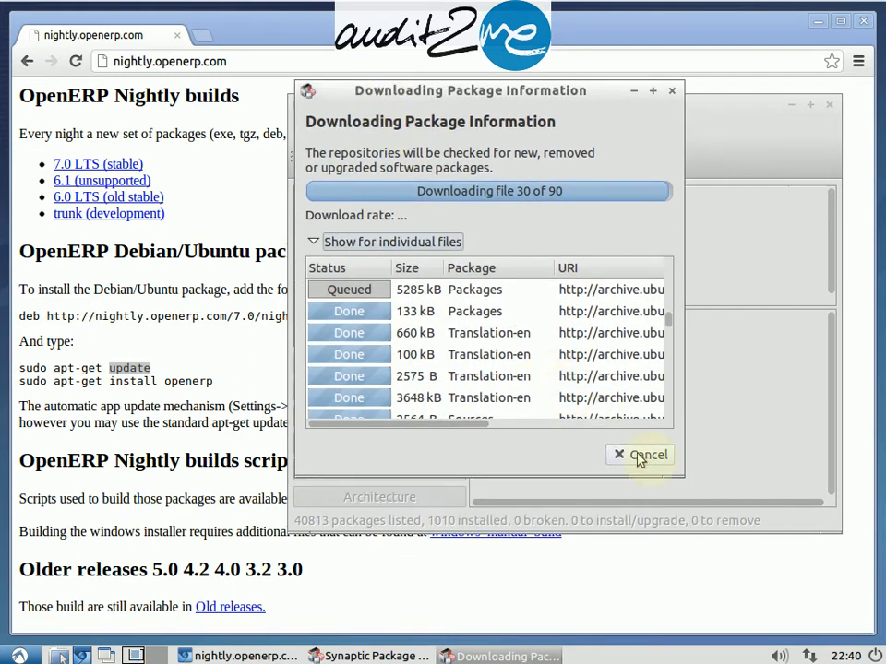
drag(674, 471, 797, 569)
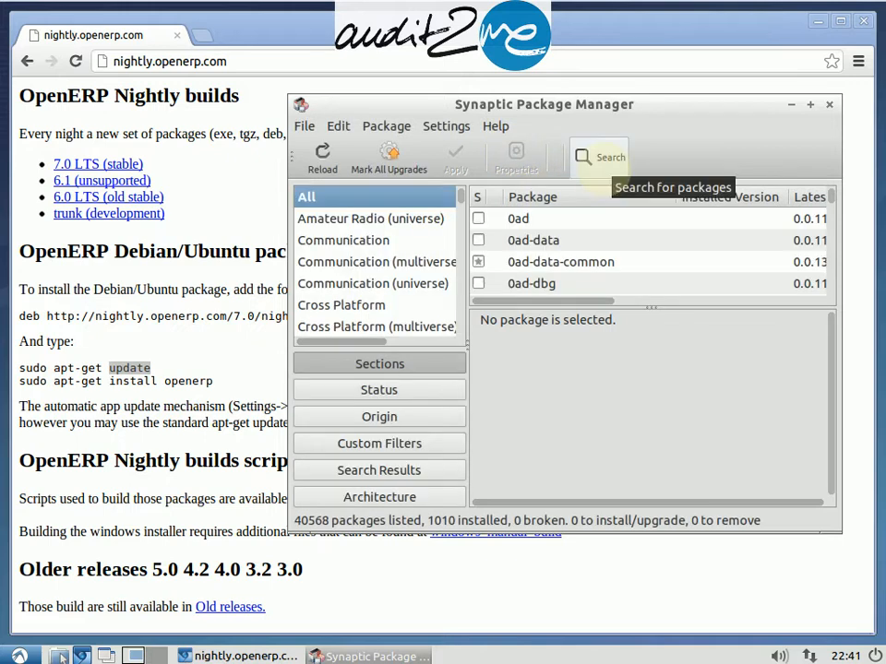
Step: Search the packages for postgresql, looking in Name only
click(605, 172)
text(po)
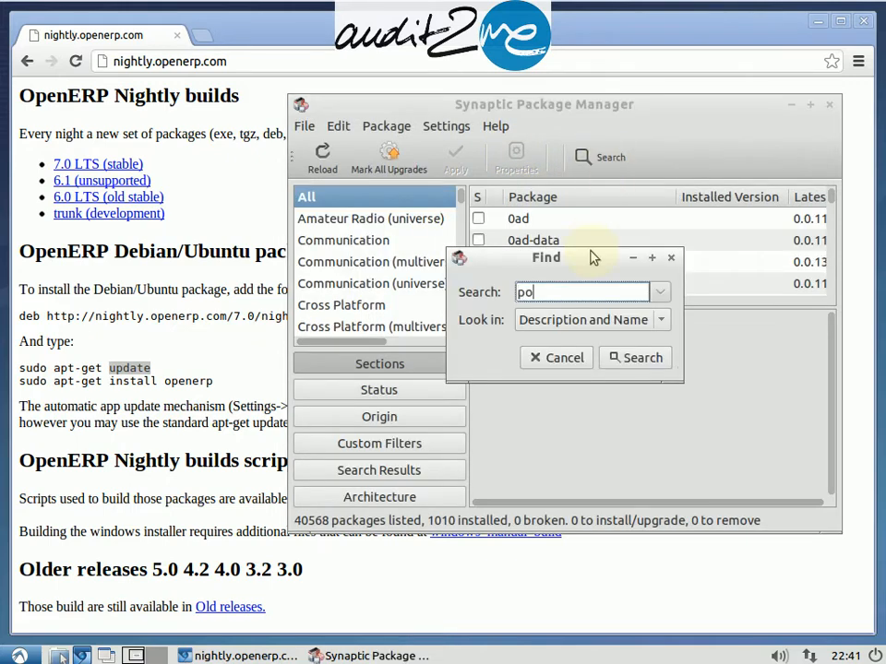
text(stgresql)
click(661, 320)
click(590, 297)
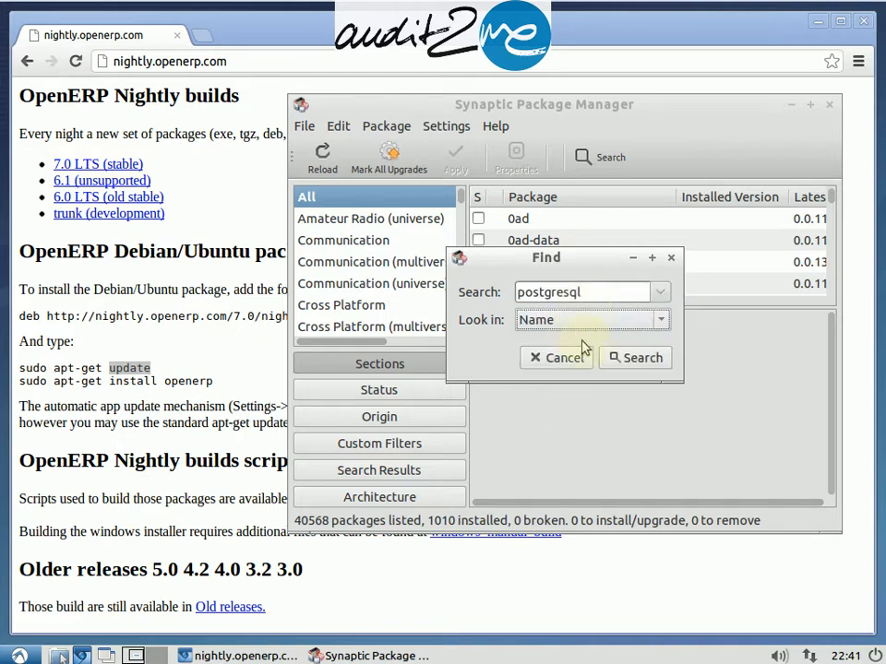
click(620, 356)
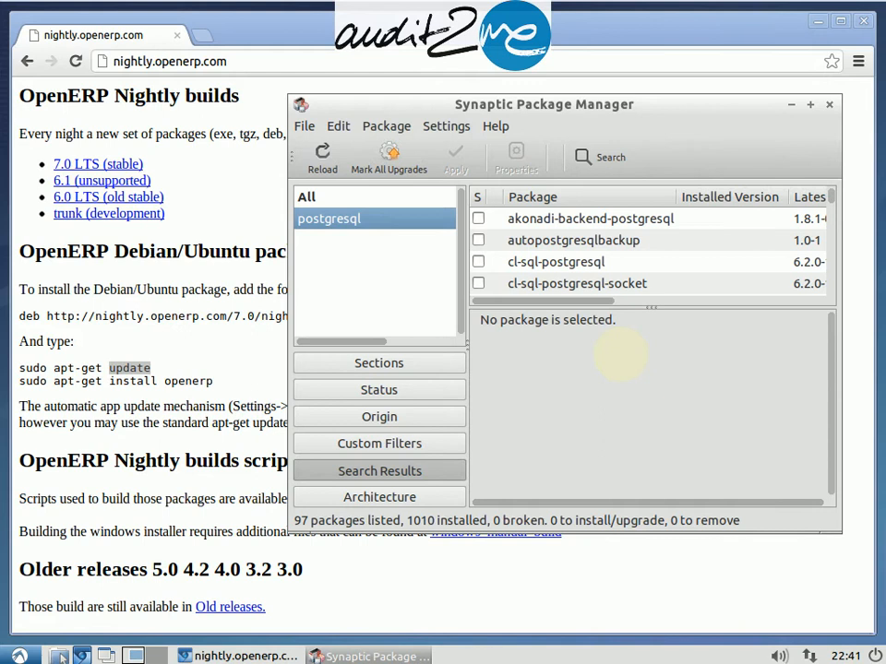
Step: Mark the postgresql package for installation, accepting its additional required packages
drag(546, 112, 441, 96)
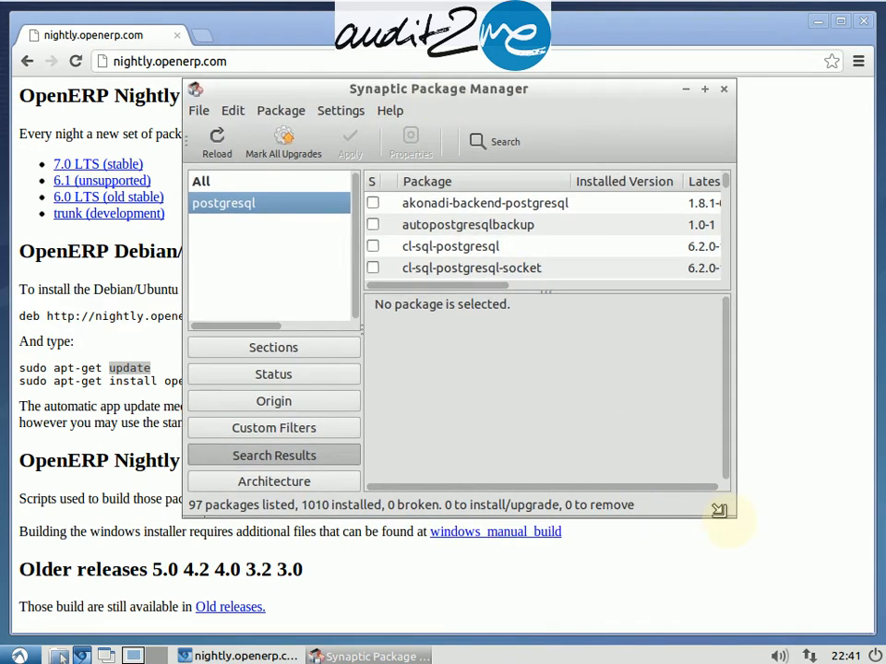
drag(719, 510, 805, 593)
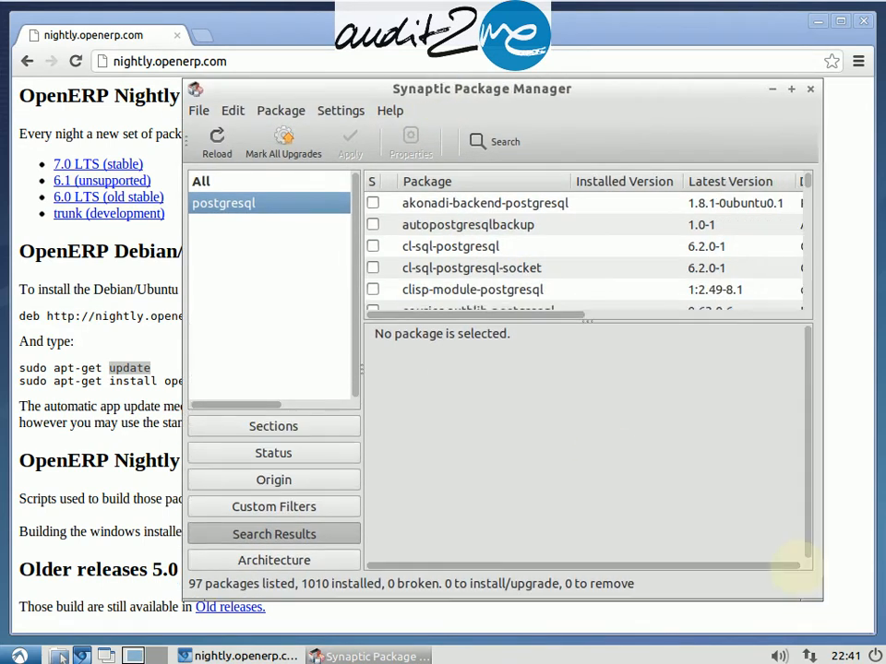
click(501, 249)
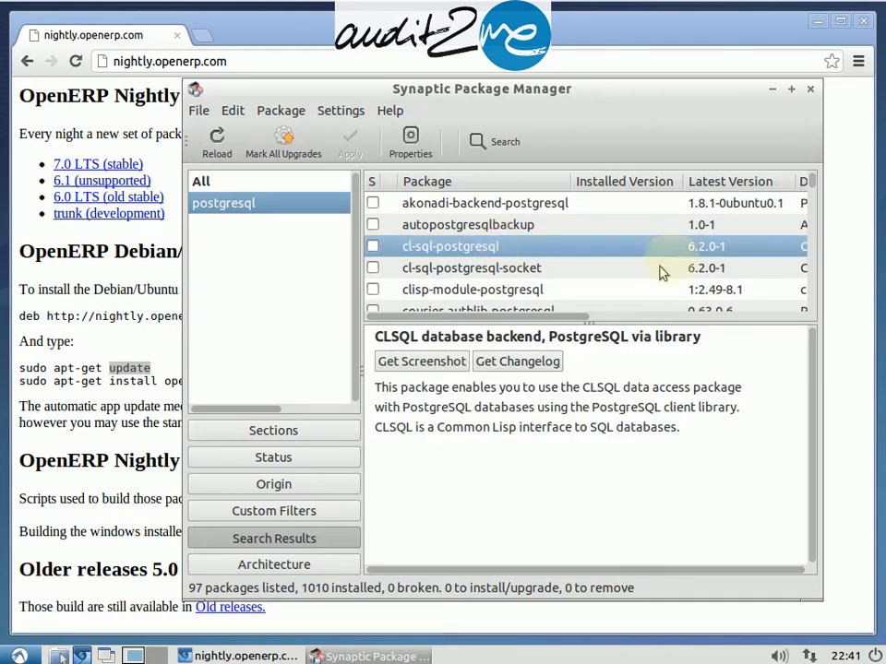
scroll(814, 184, down, 2)
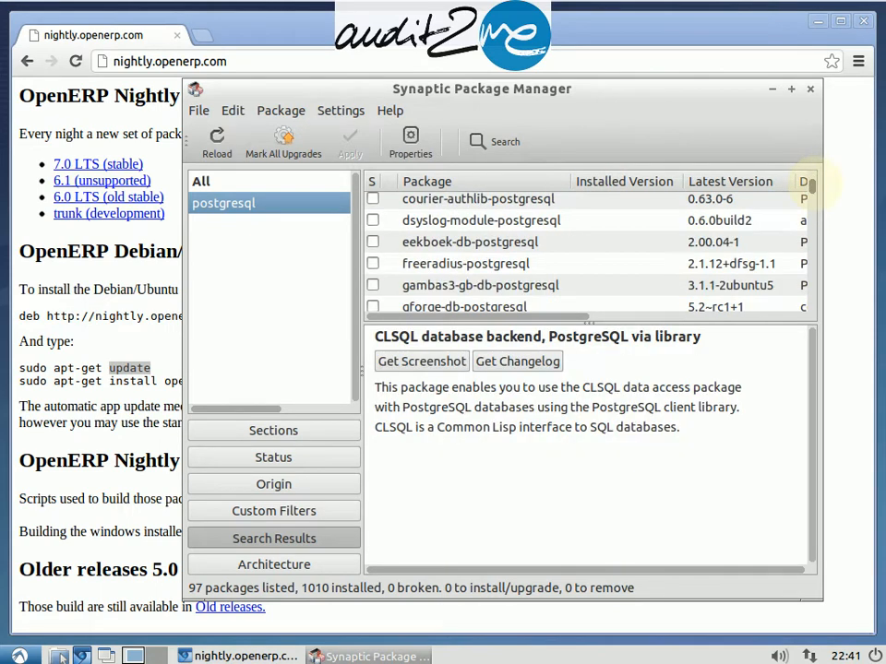
scroll(815, 184, down, 4)
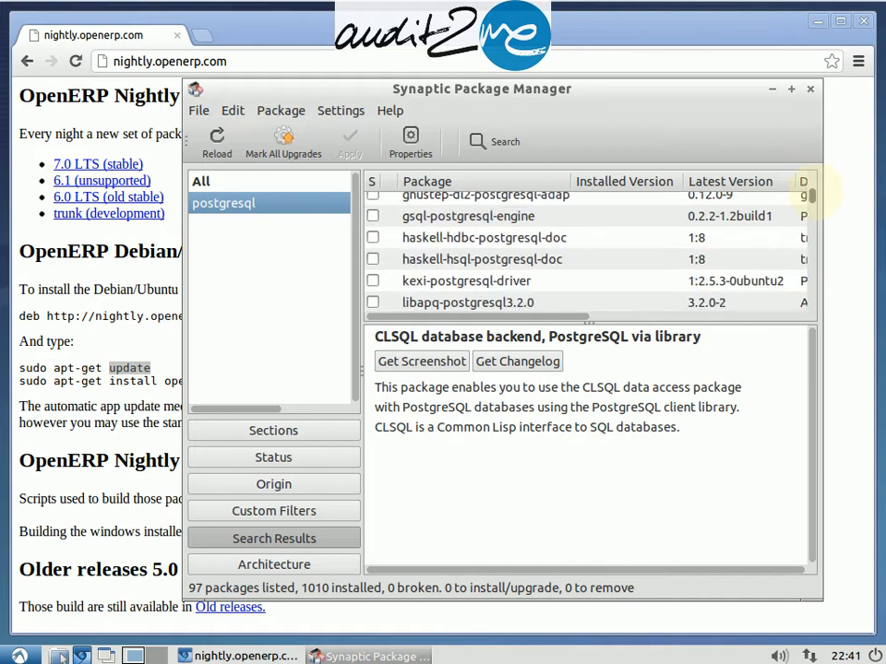
scroll(815, 191, down, 5)
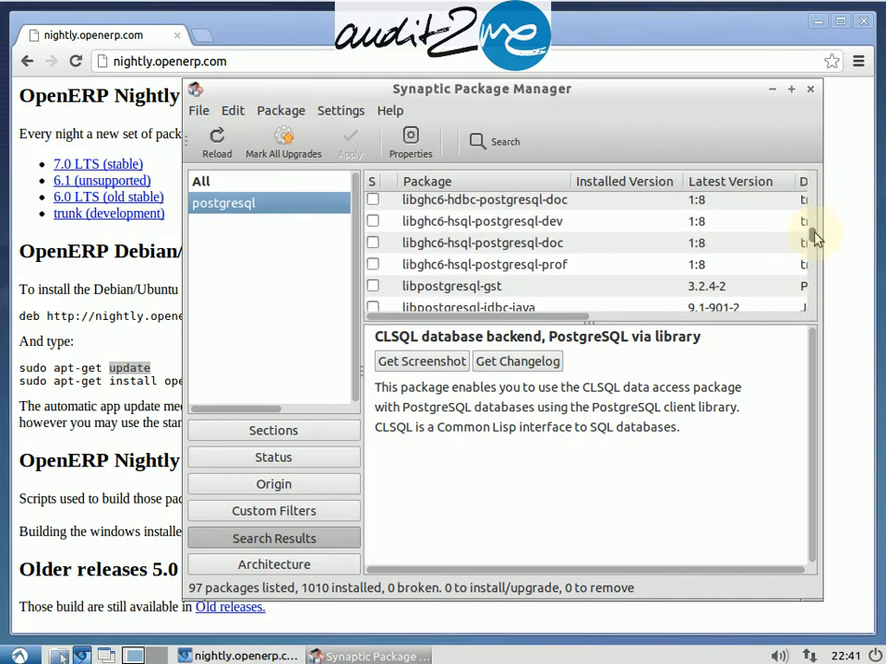
drag(815, 238, 812, 250)
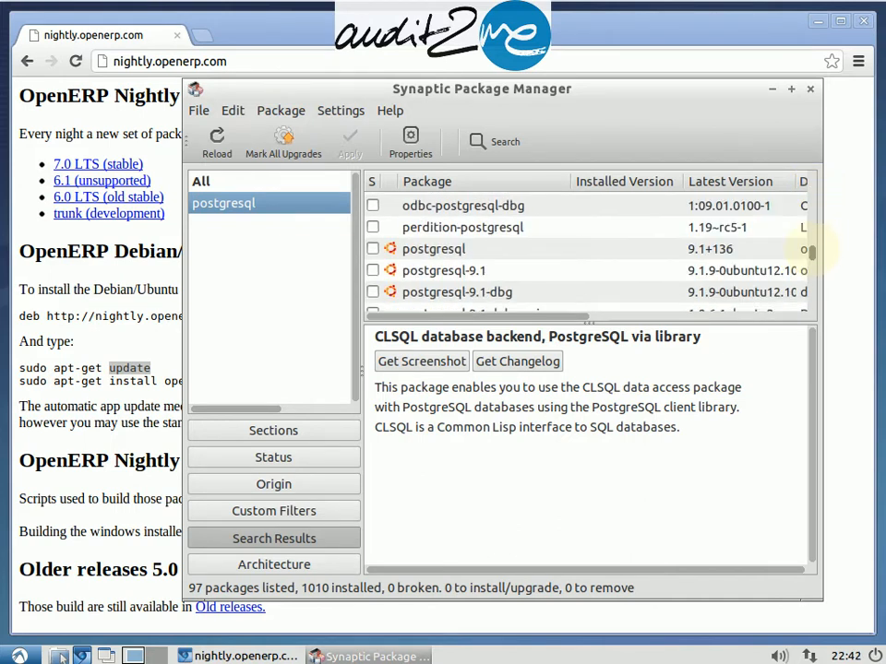
double_click(439, 249)
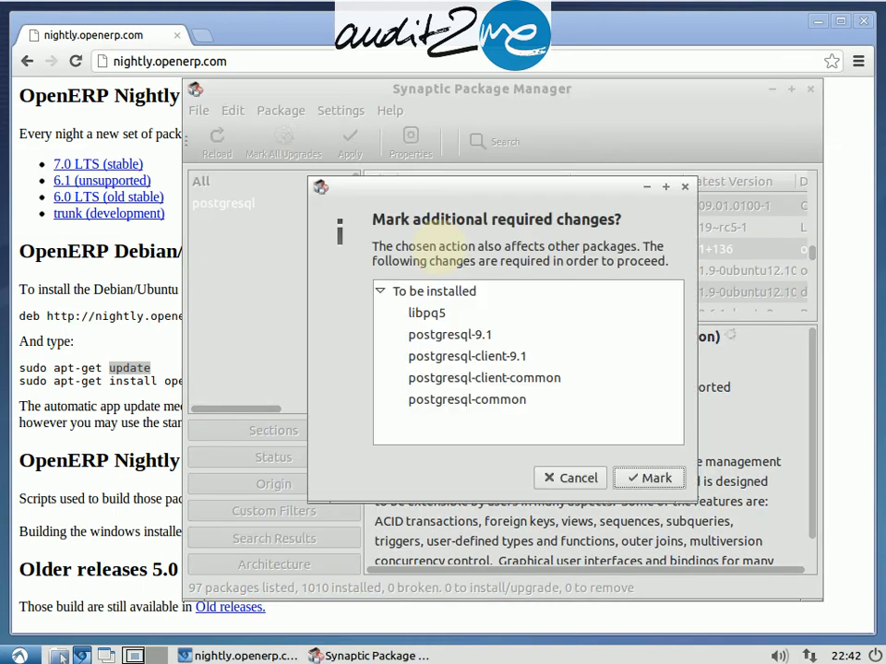
click(653, 479)
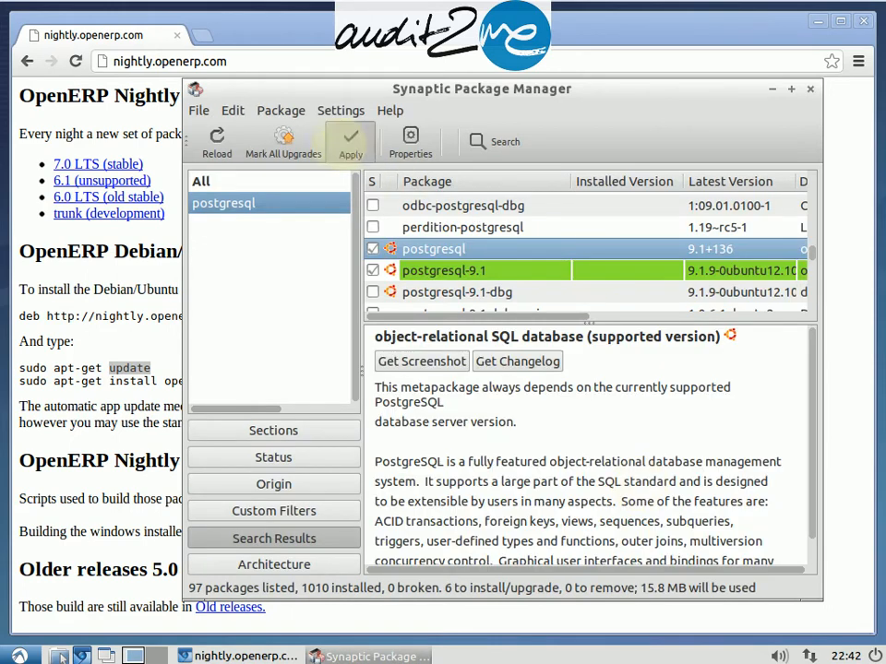
Step: Apply the marked changes to install PostgreSQL, expanding the download files and installation details
click(342, 147)
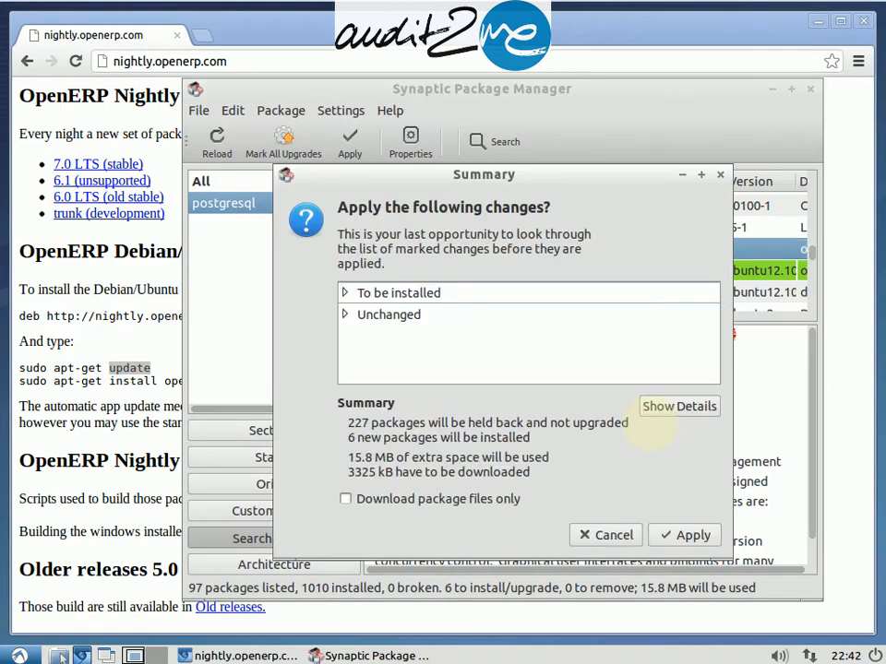
click(661, 535)
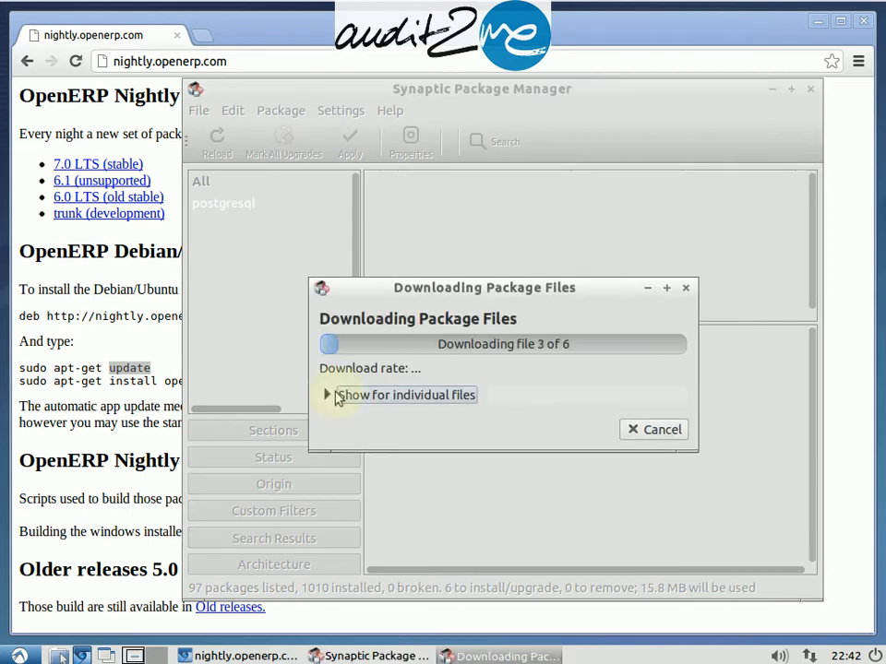
click(339, 395)
drag(413, 291, 401, 168)
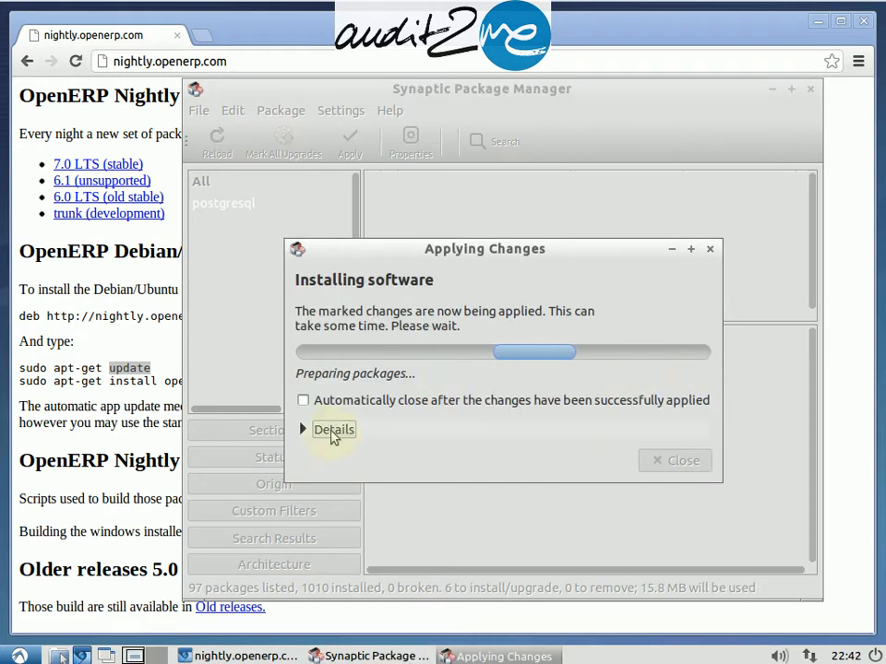
click(325, 431)
click(351, 301)
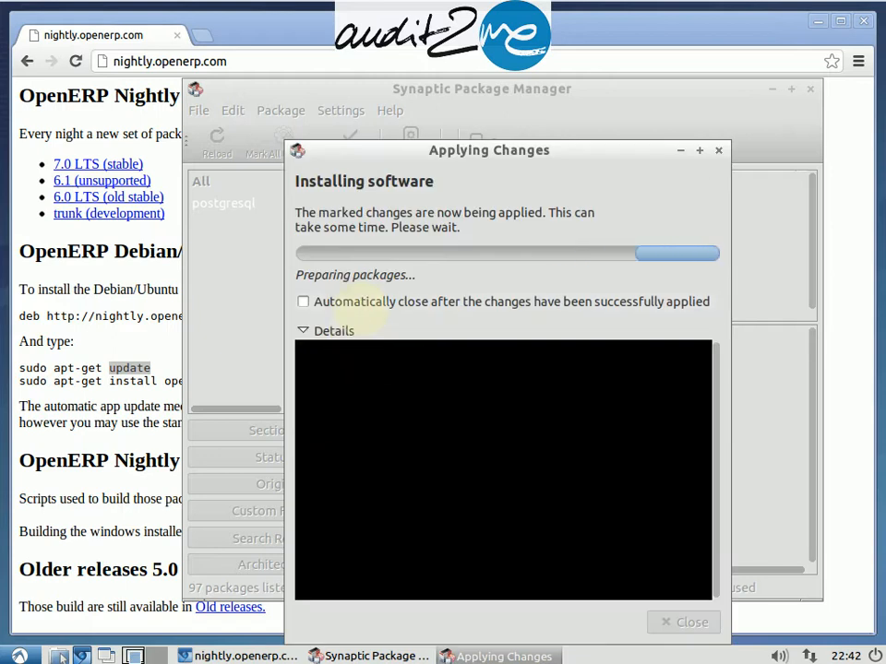
drag(427, 157, 404, 92)
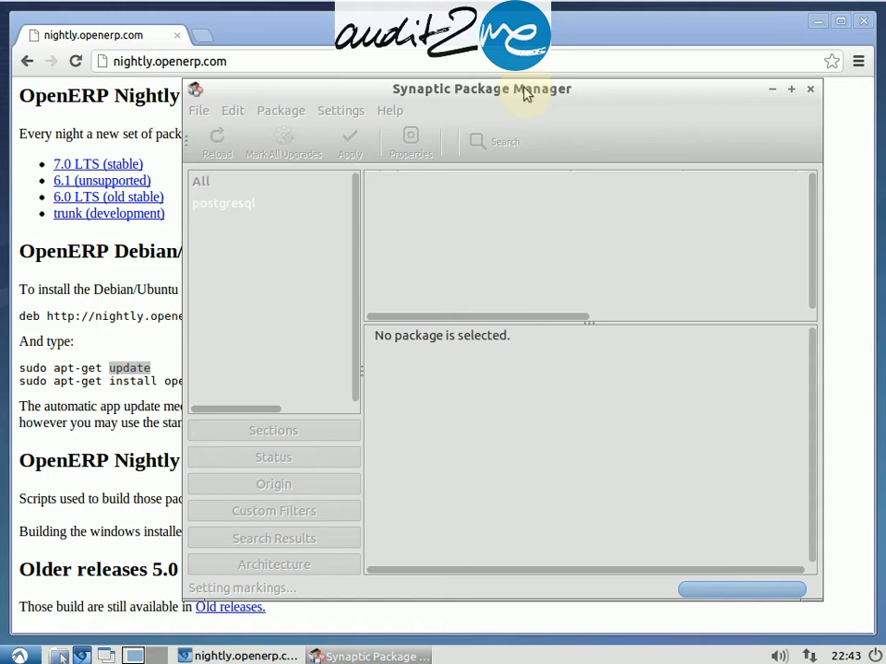
drag(524, 94, 576, 97)
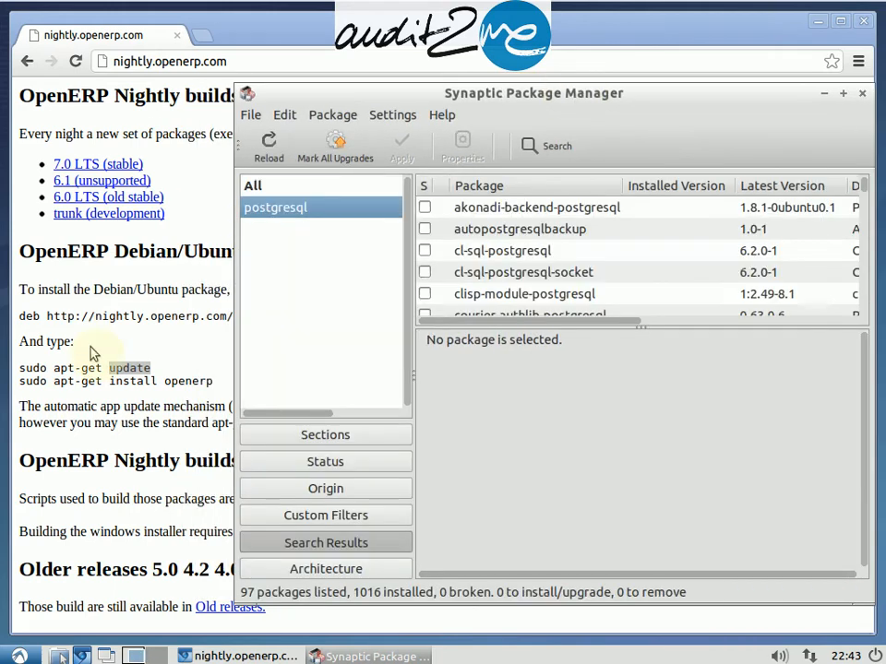
Step: Take openerp from the page's install command and search the packages for openerp by name
click(180, 381)
double_click(180, 381)
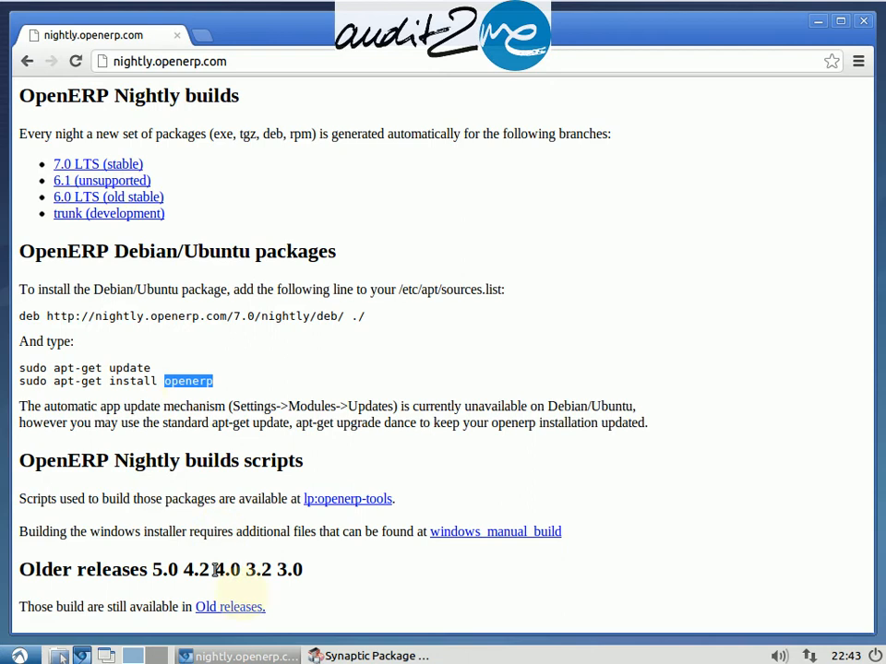
click(340, 652)
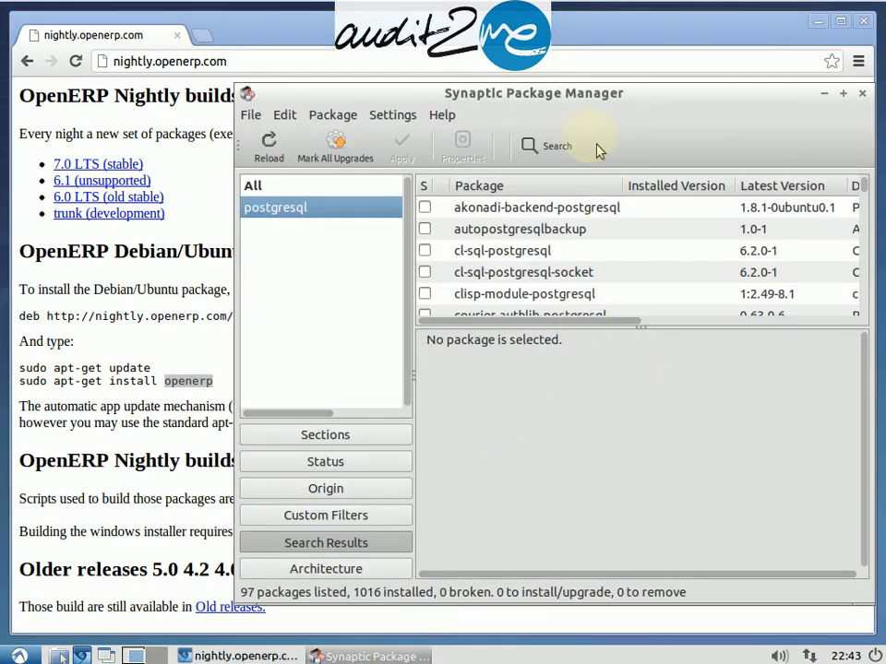
click(551, 146)
text(openerp)
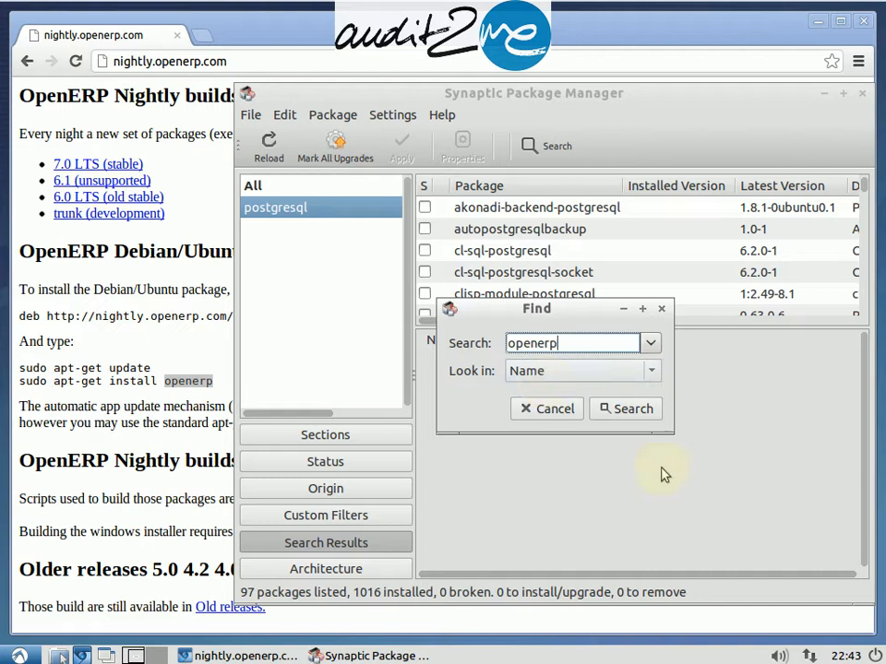
click(635, 412)
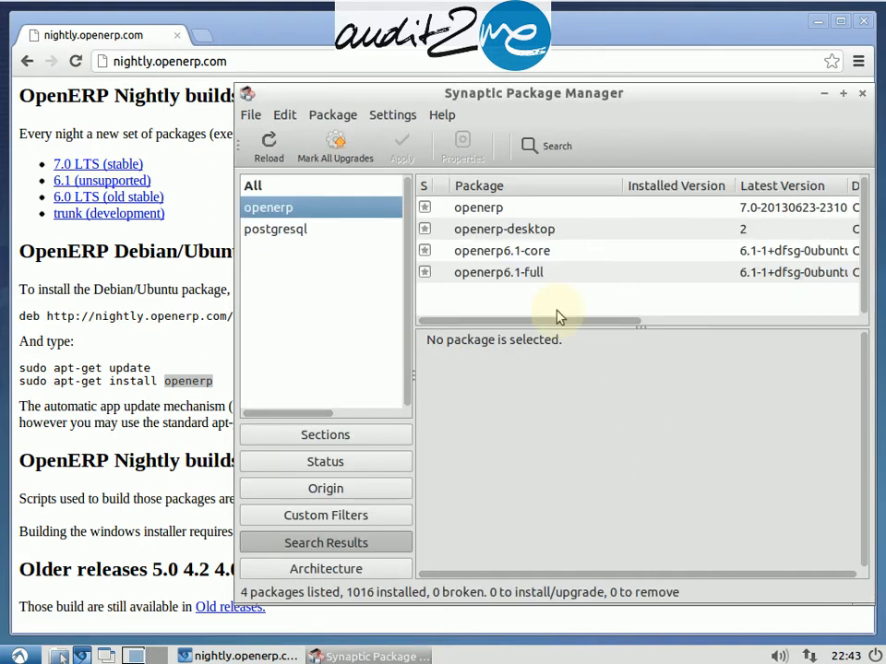
Step: Mark the openerp package for installation, accepting the unauthenticated warning and its required dependencies
double_click(472, 211)
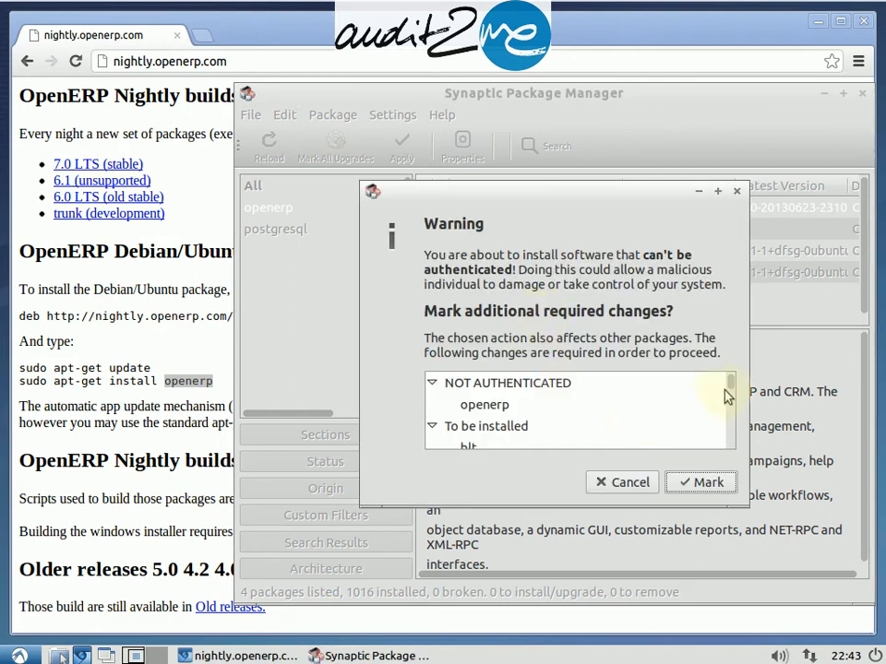
drag(595, 208, 518, 132)
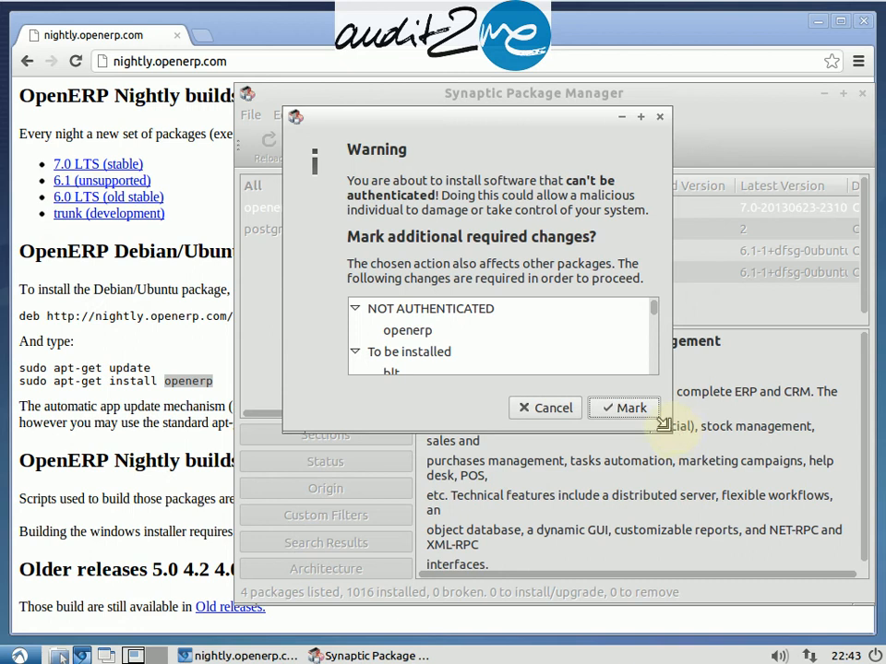
drag(669, 426, 783, 555)
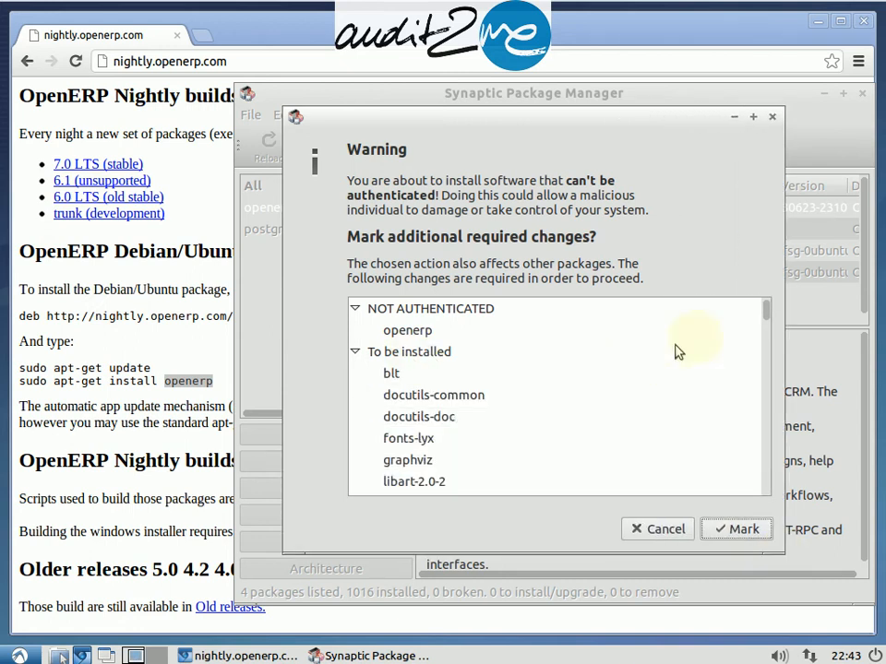
drag(766, 314, 789, 495)
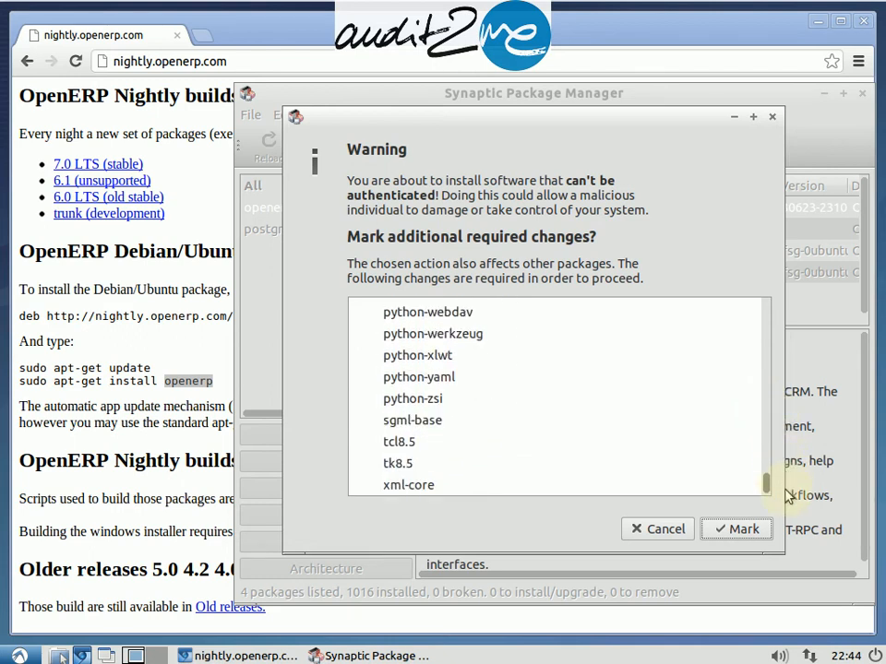
click(735, 528)
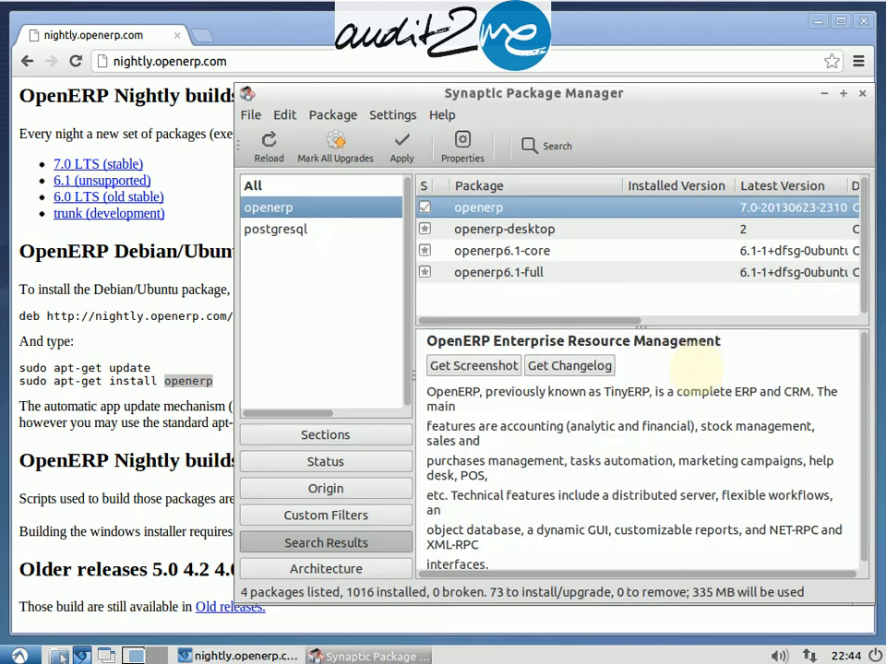
Step: Apply the marked changes to install openerp, expanding the individual download files and the installation details
click(401, 147)
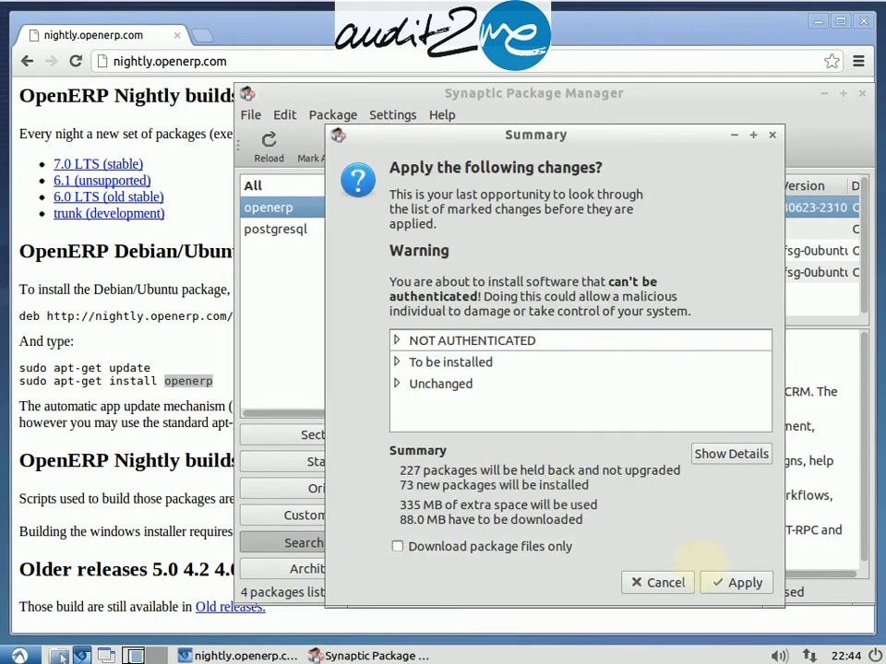
click(737, 582)
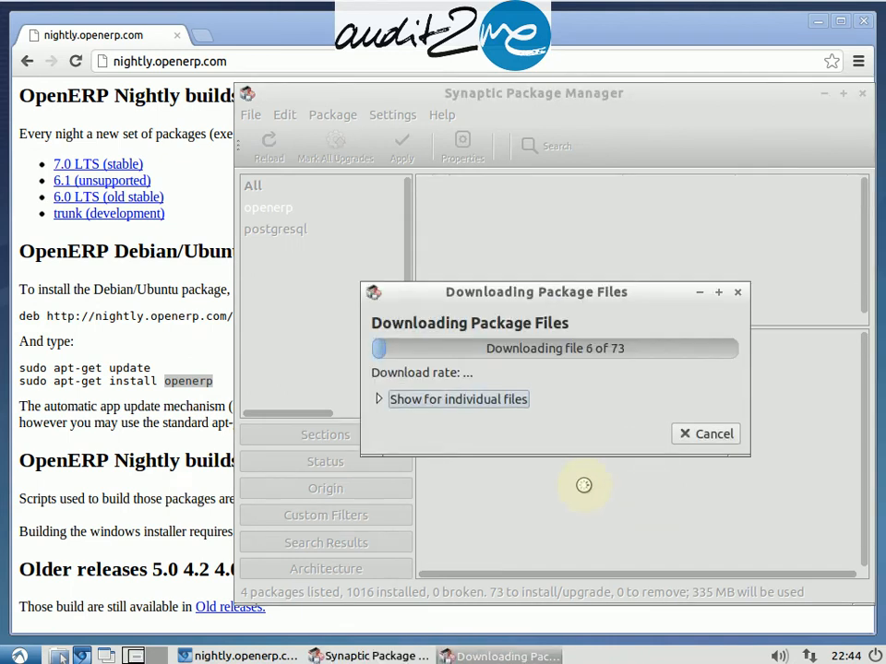
click(386, 402)
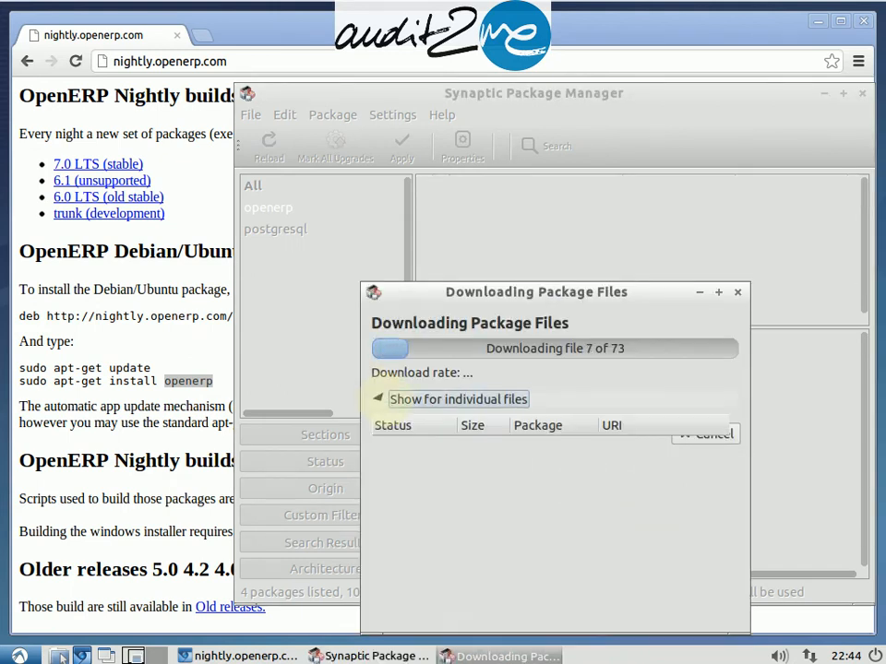
drag(453, 293, 421, 161)
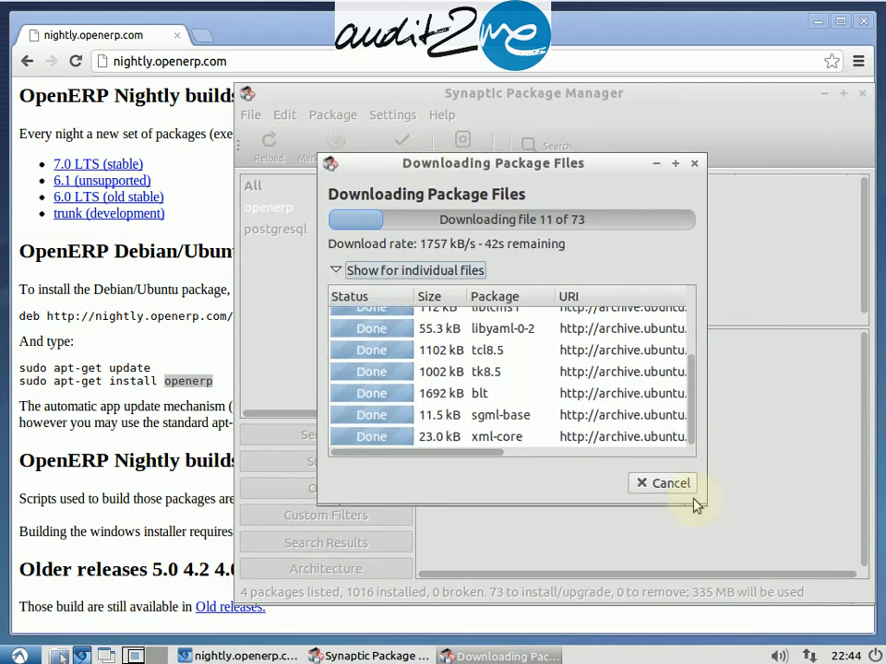
drag(703, 502, 789, 590)
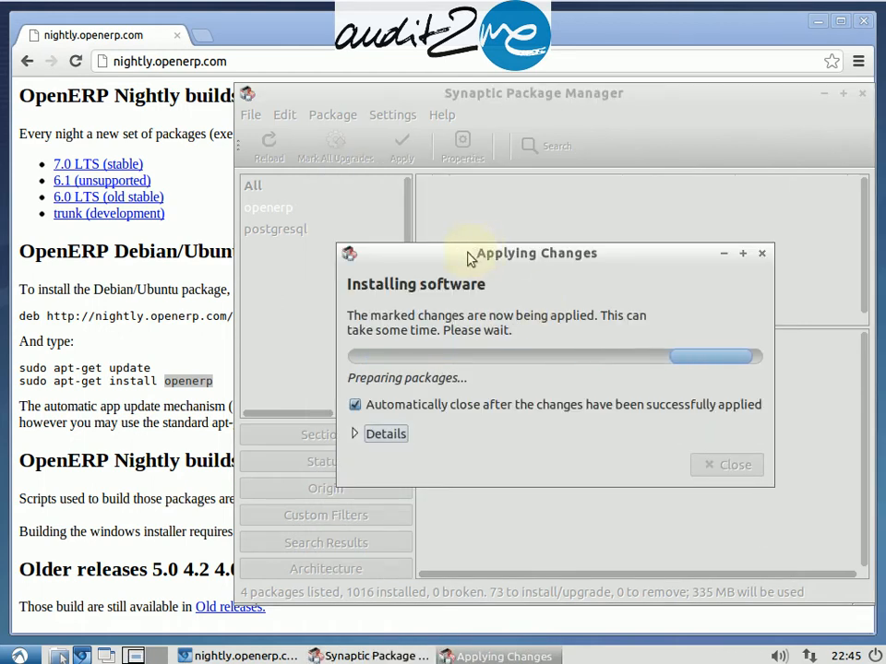
drag(472, 256, 356, 82)
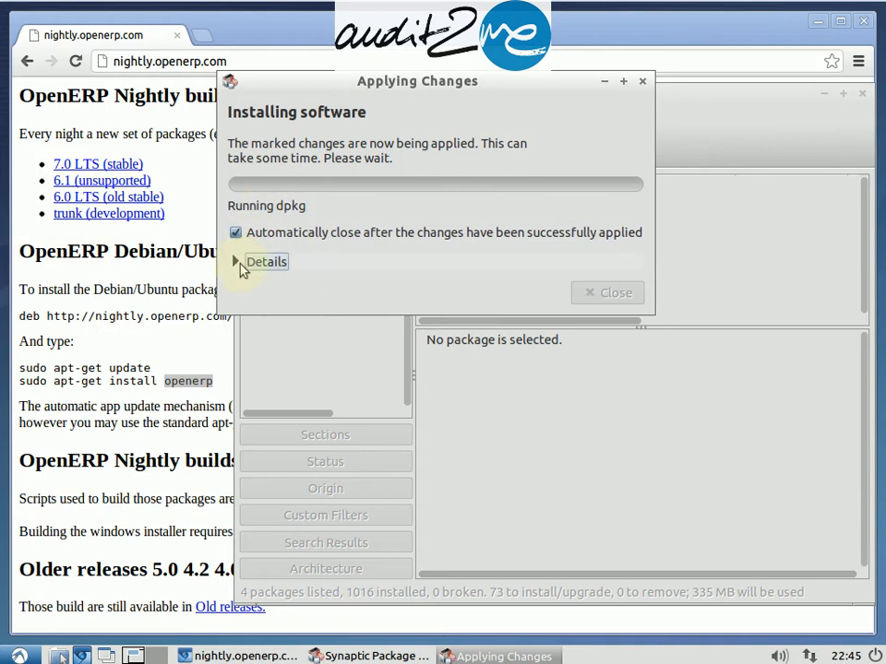
click(242, 265)
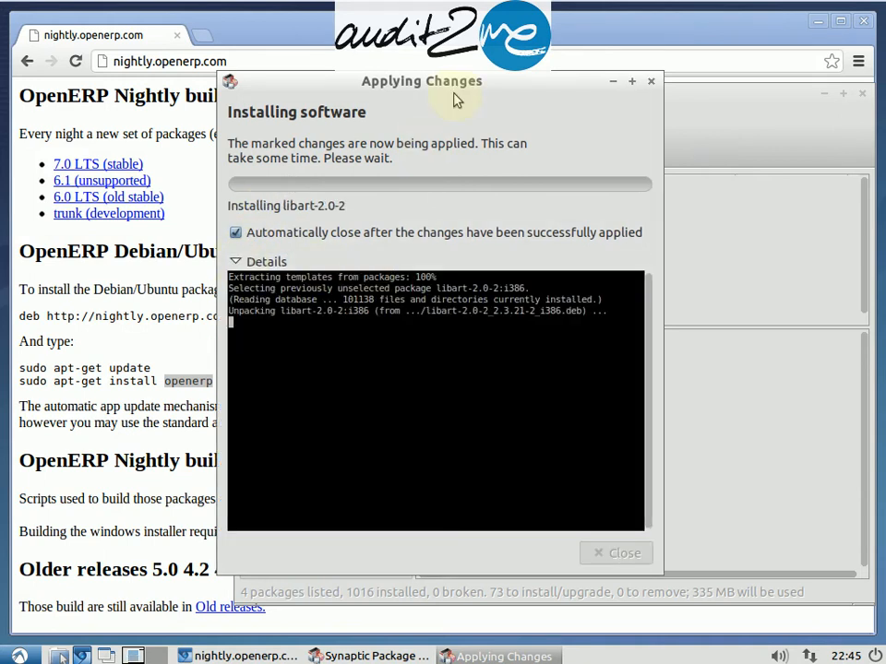
mouse_move(510, 89)
mouse_down()
mouse_move(559, 87)
mouse_move(521, 97)
mouse_up()
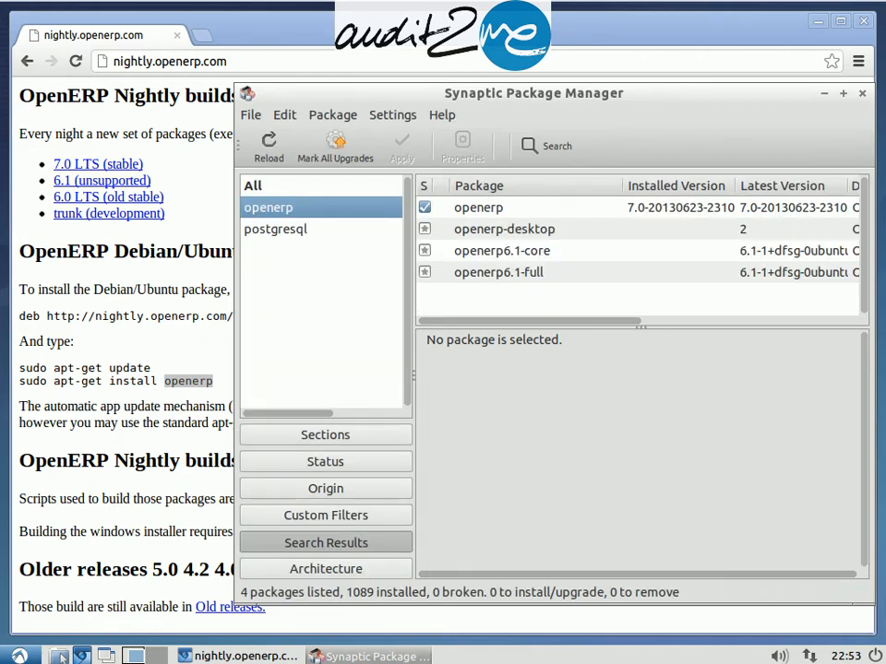
Step: Open the installed openerp package's properties and examine its dependencies and installed files list
click(512, 208)
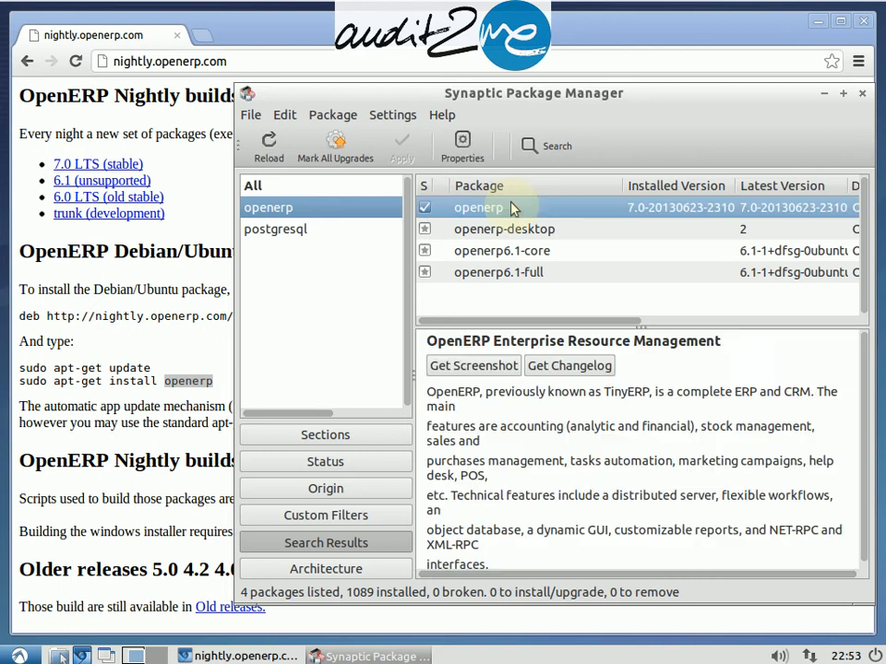
click(462, 146)
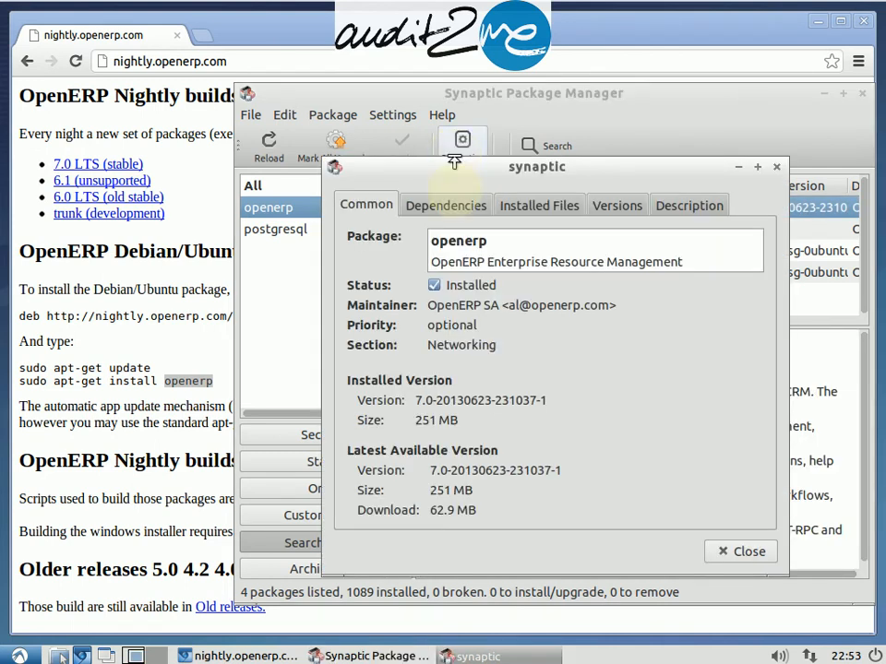
click(446, 204)
click(533, 206)
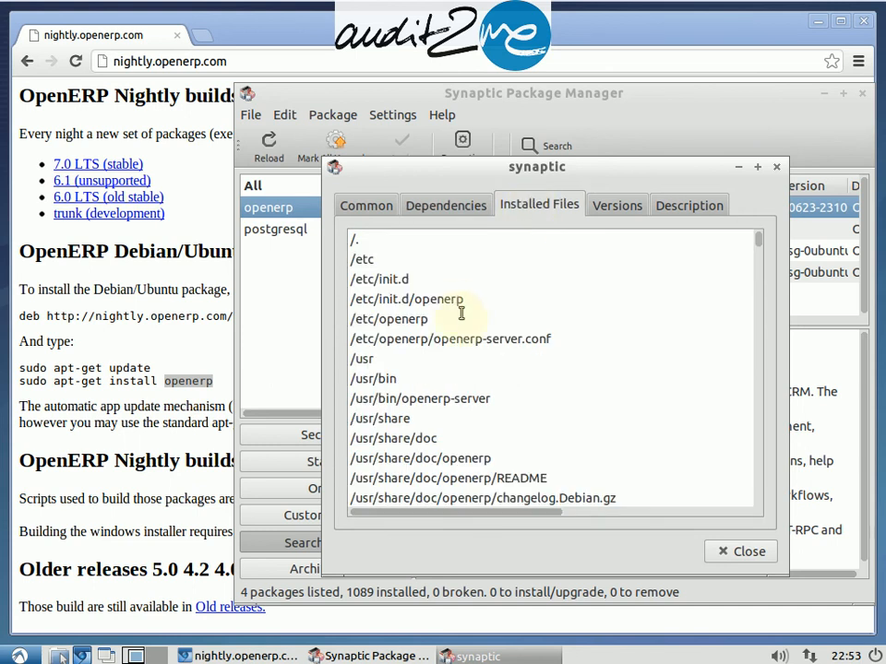
double_click(518, 477)
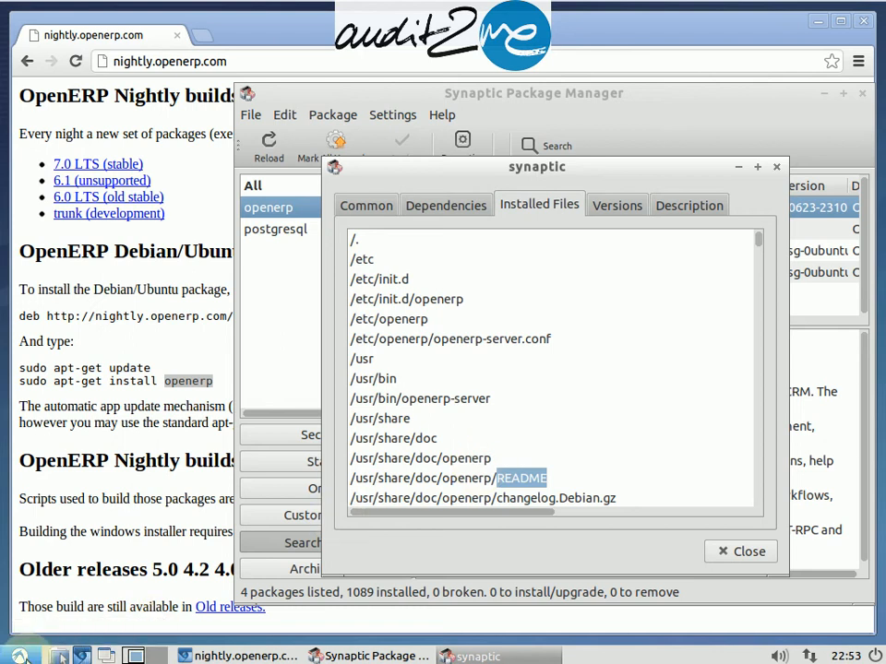
Step: Launch Leafpad from the Accessories menu
click(20, 656)
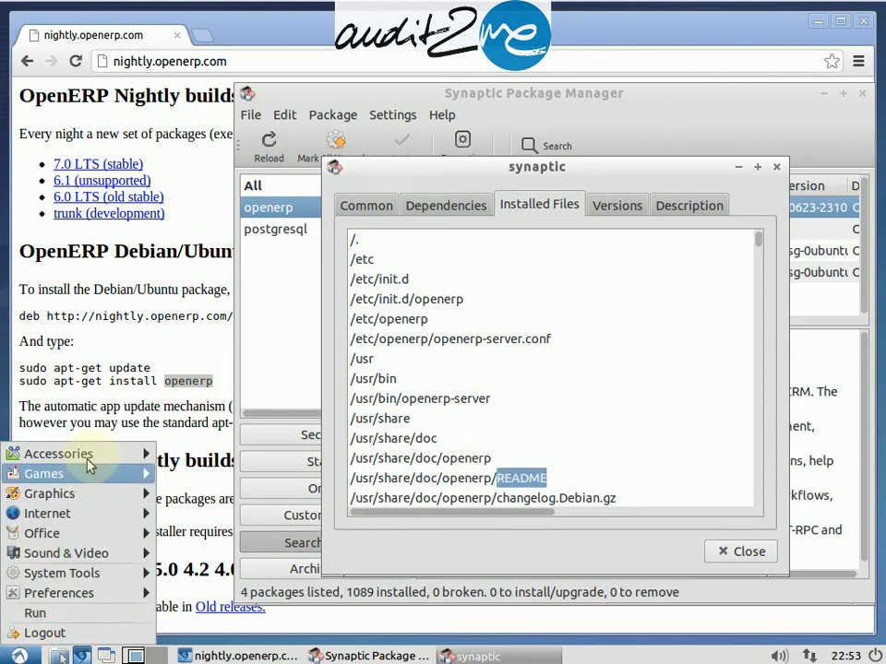
mouse_move(111, 454)
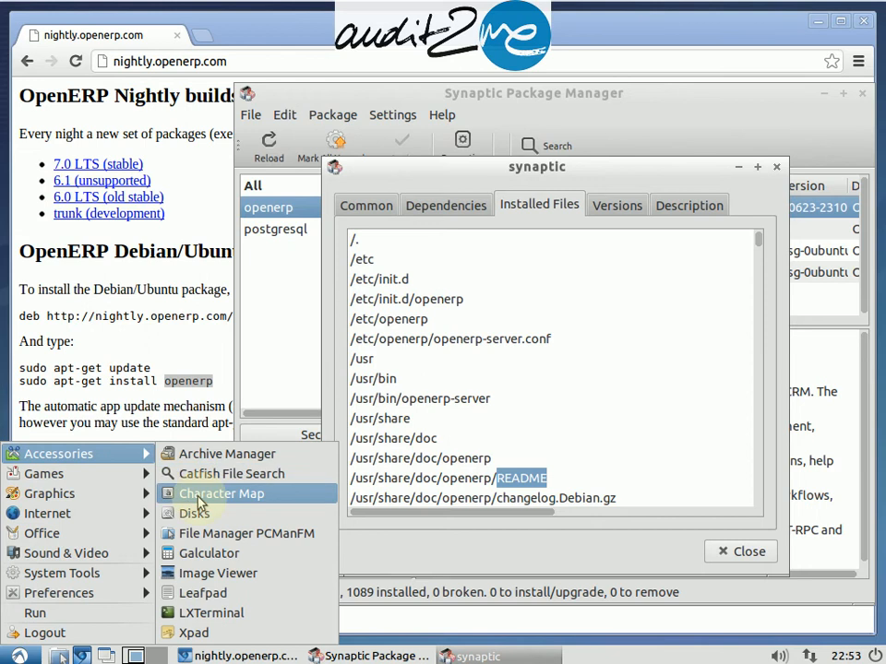
click(223, 600)
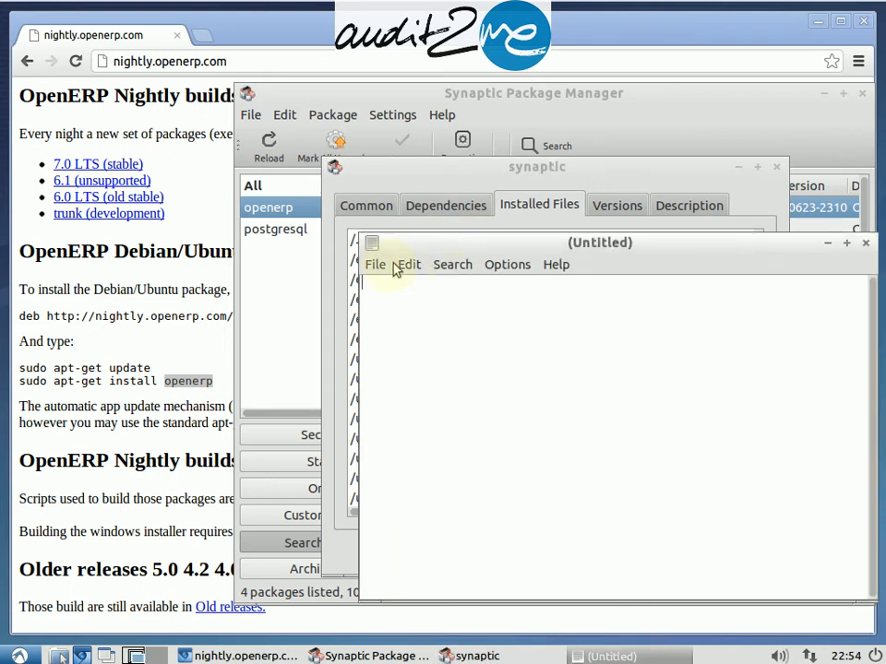
Step: Open the file /usr/share/doc/openerp/README in the text editor
click(388, 265)
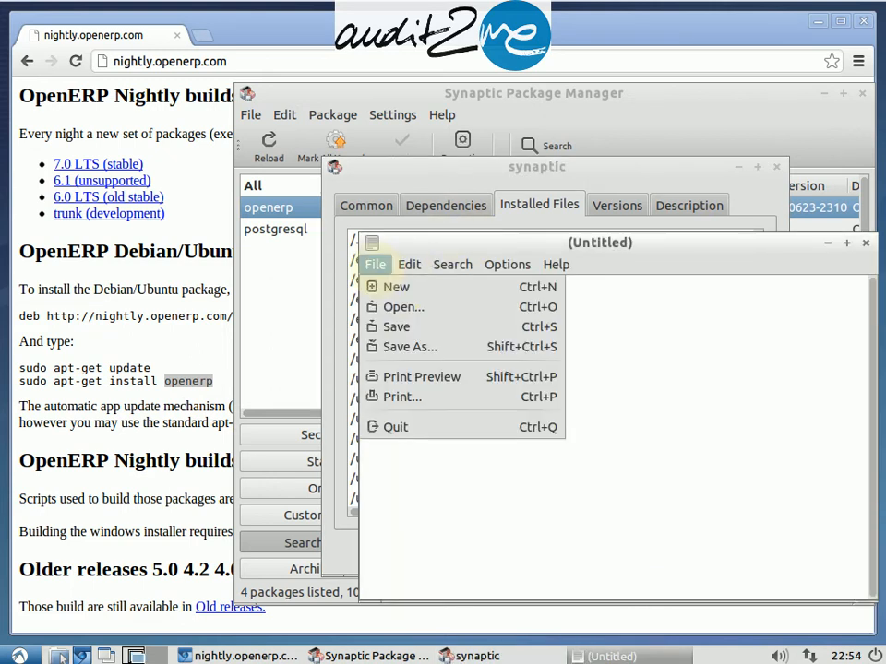
click(397, 312)
click(255, 238)
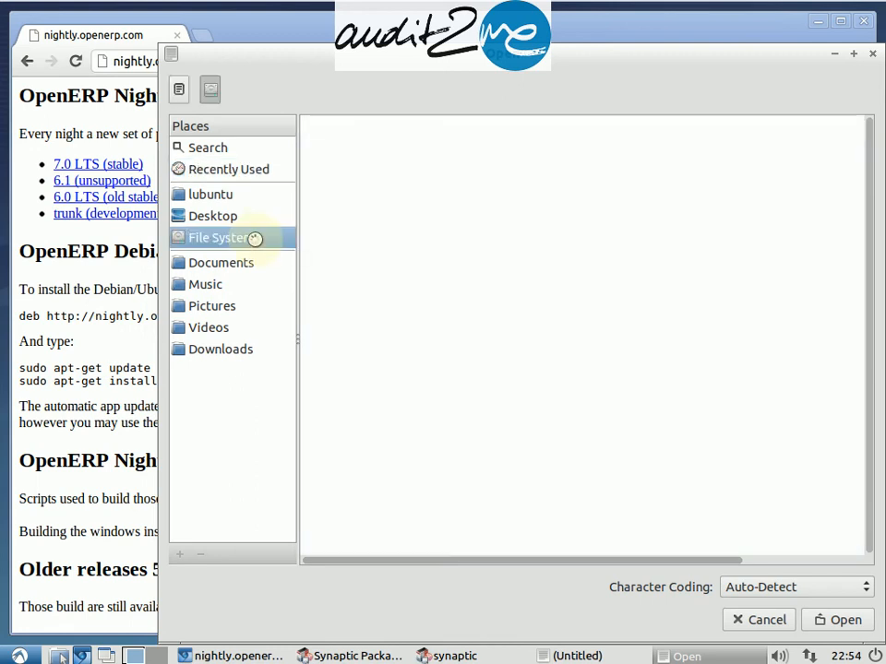
click(357, 342)
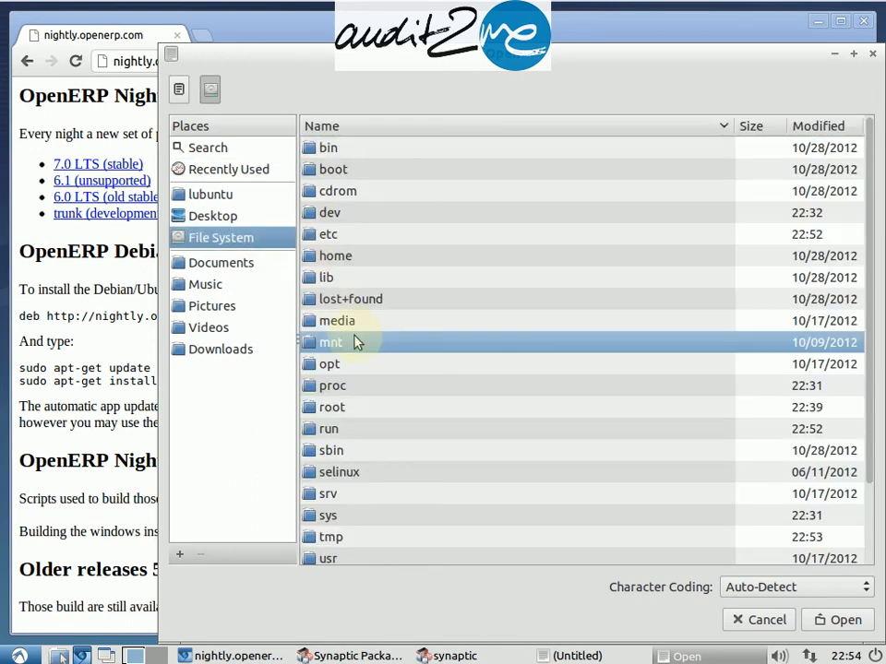
text(us)
key(Return)
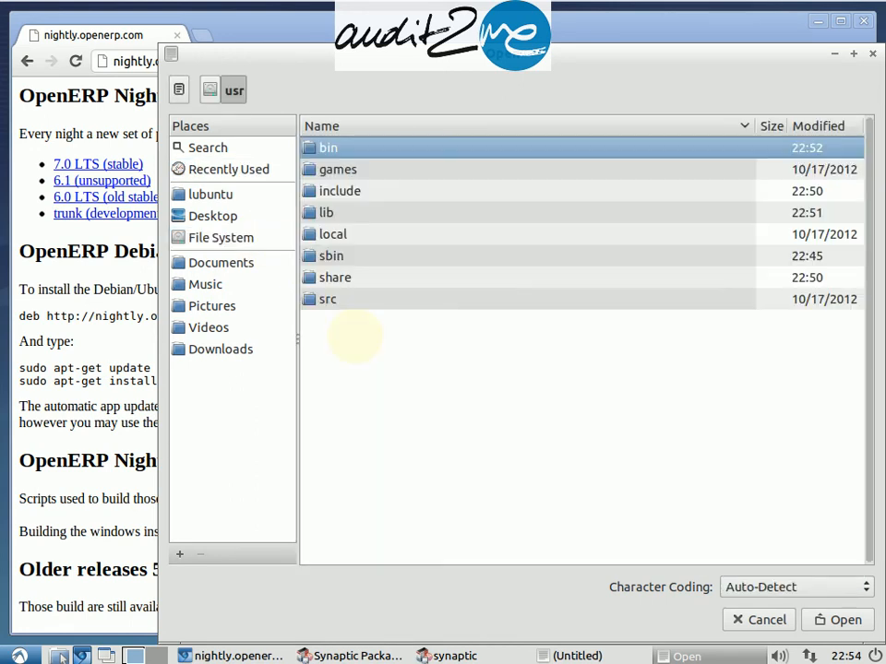
text(sh)
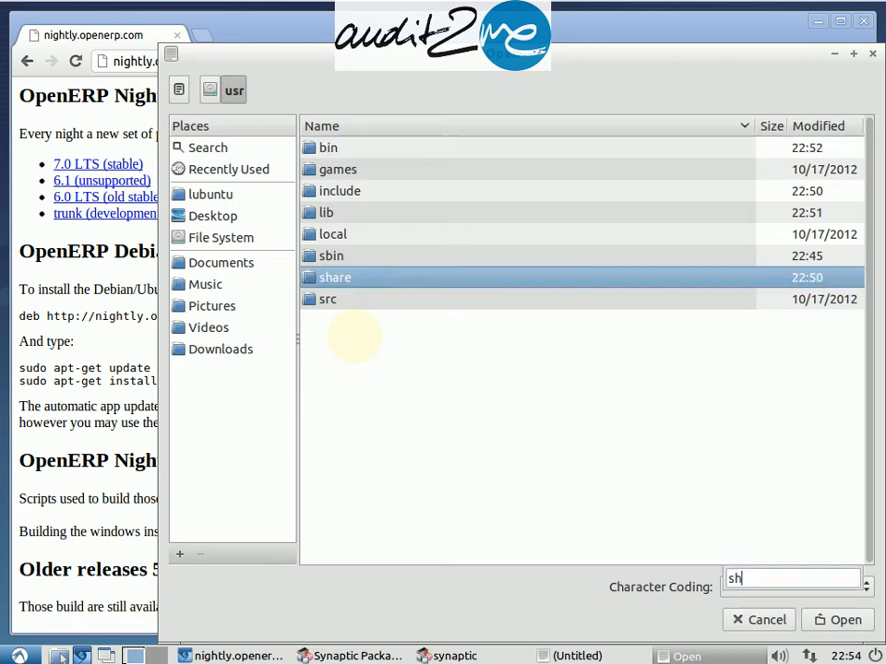
key(Return)
text(do)
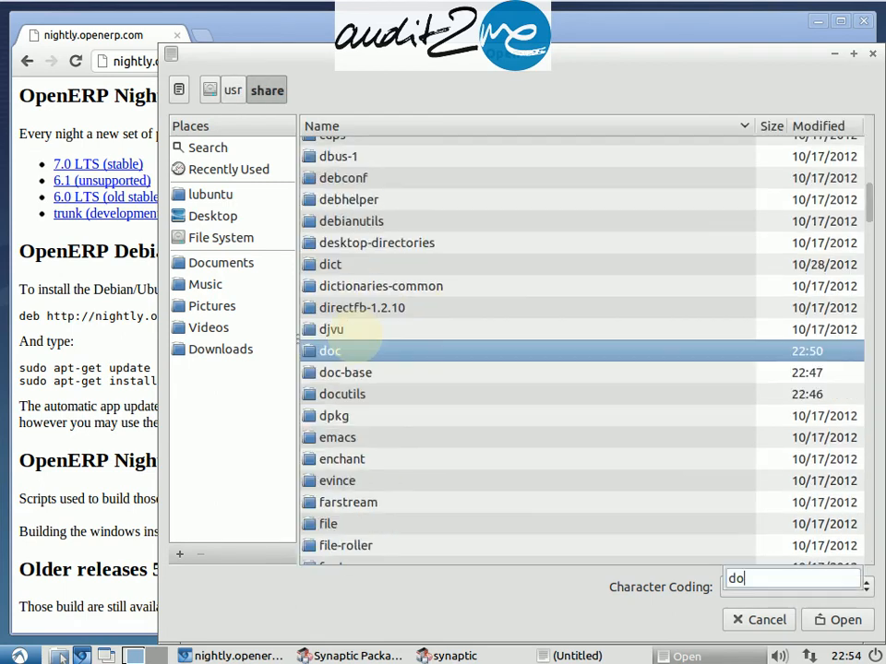
key(Return)
text(ope)
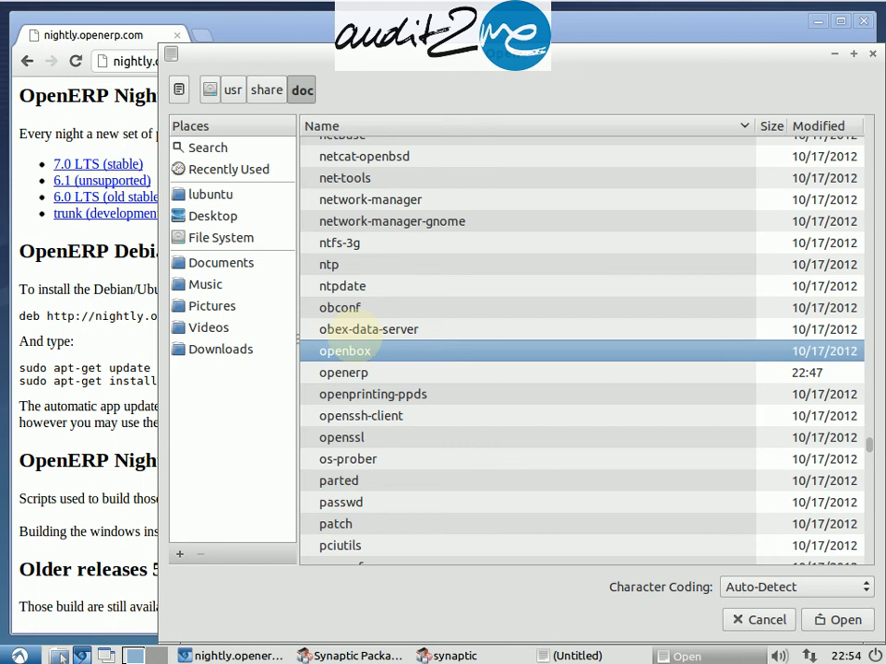
key(Down)
key(Return)
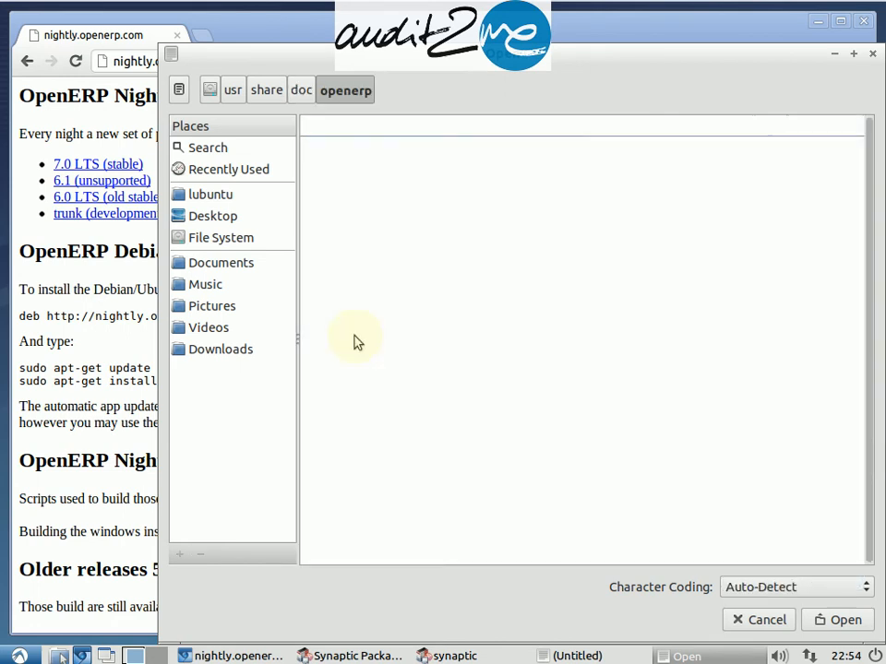
key(Down)
key(Down)
key(Return)
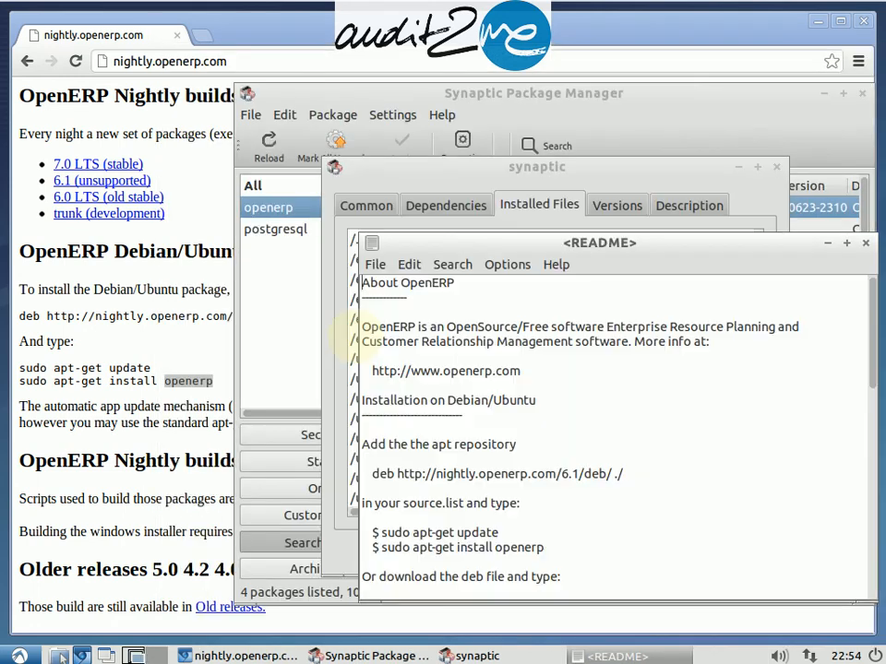
Step: Close the package properties dialog and Synaptic Package Manager
click(690, 181)
click(775, 167)
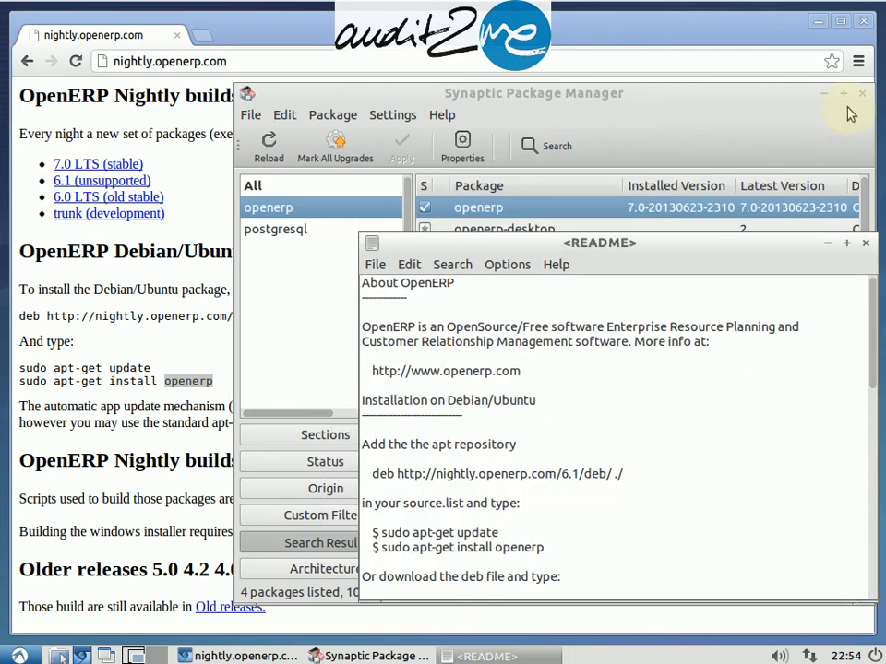
click(862, 95)
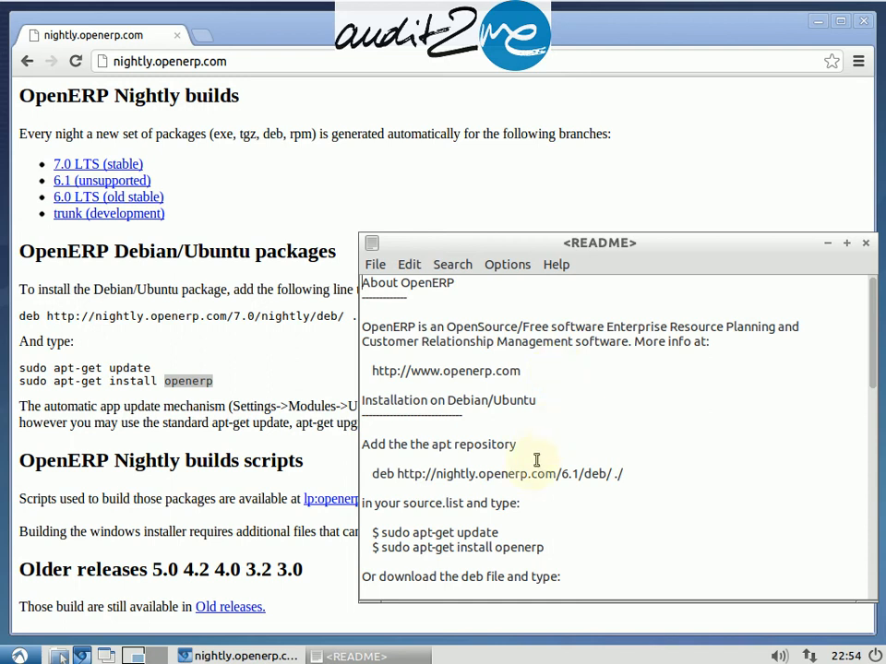
click(530, 532)
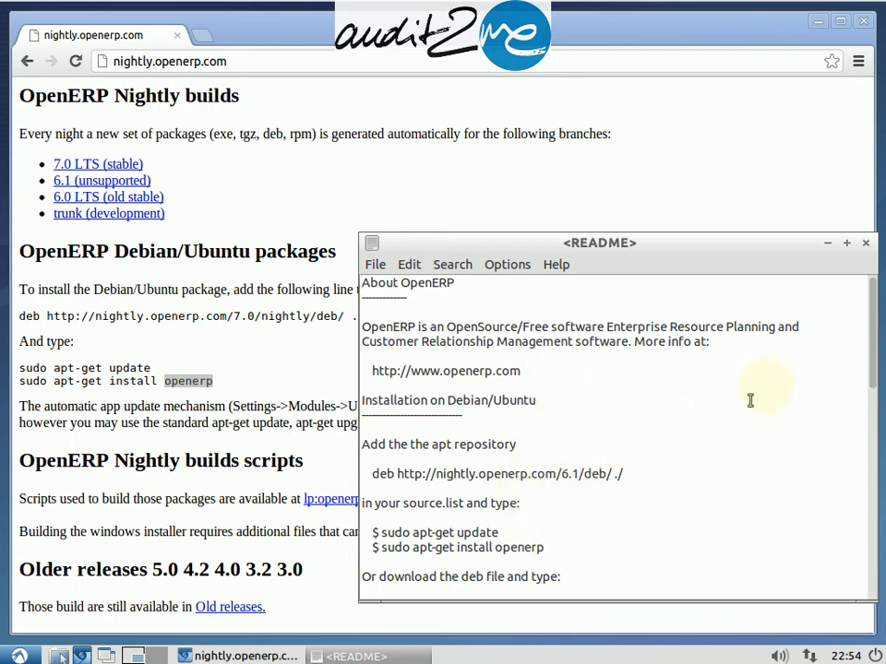
drag(744, 242, 623, 179)
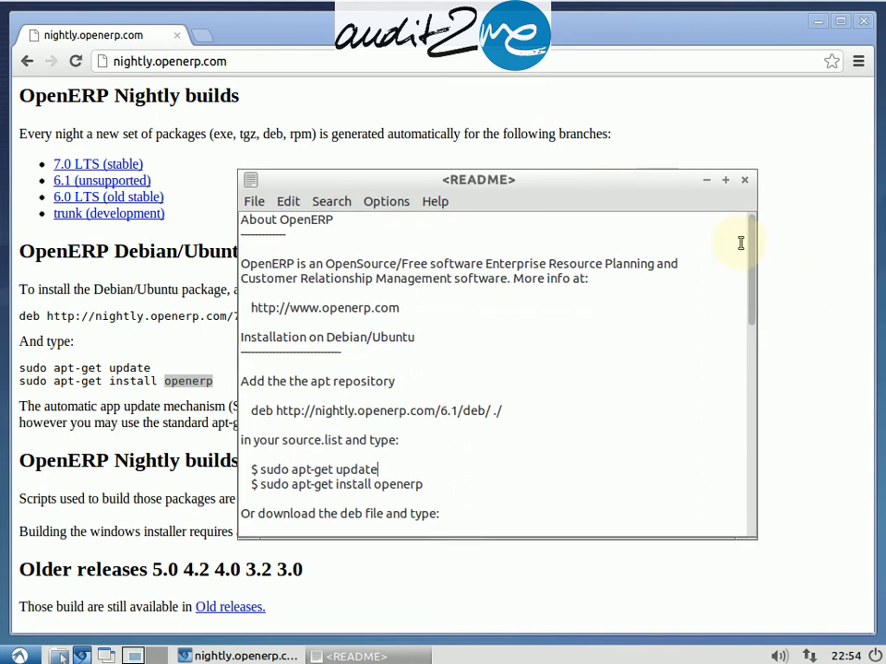
drag(750, 246, 783, 454)
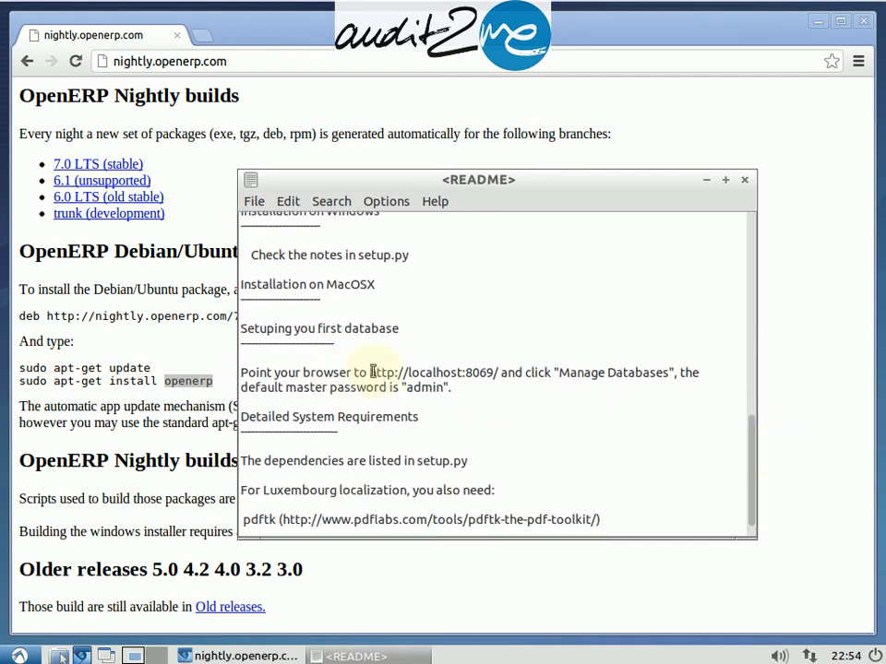
drag(370, 373, 498, 373)
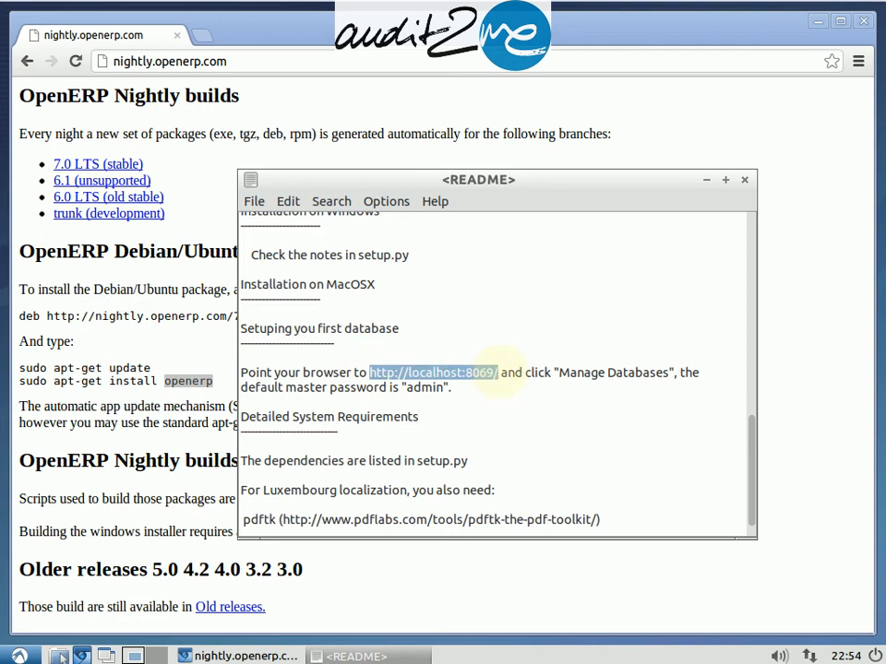
right_click(495, 373)
click(521, 398)
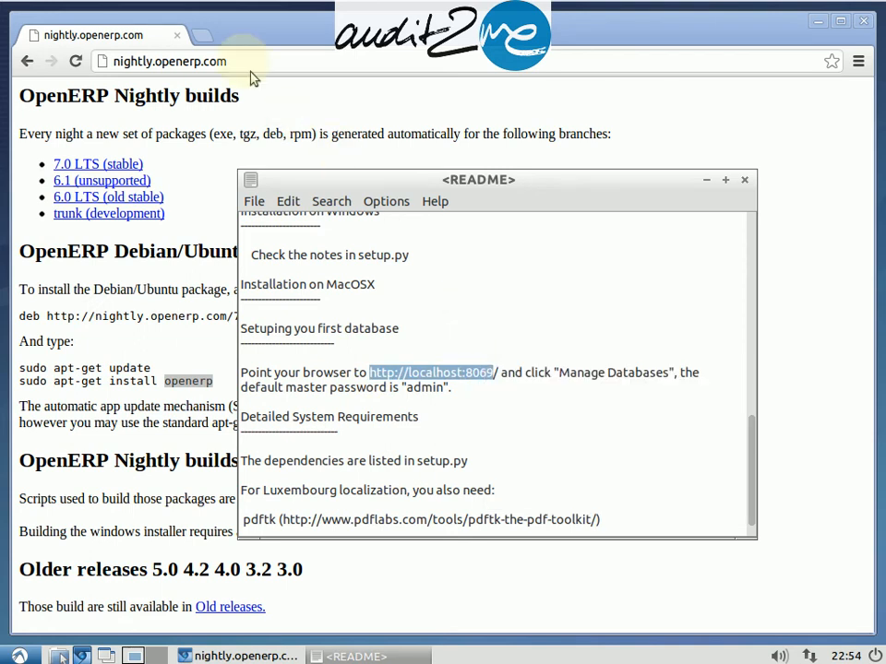
click(208, 37)
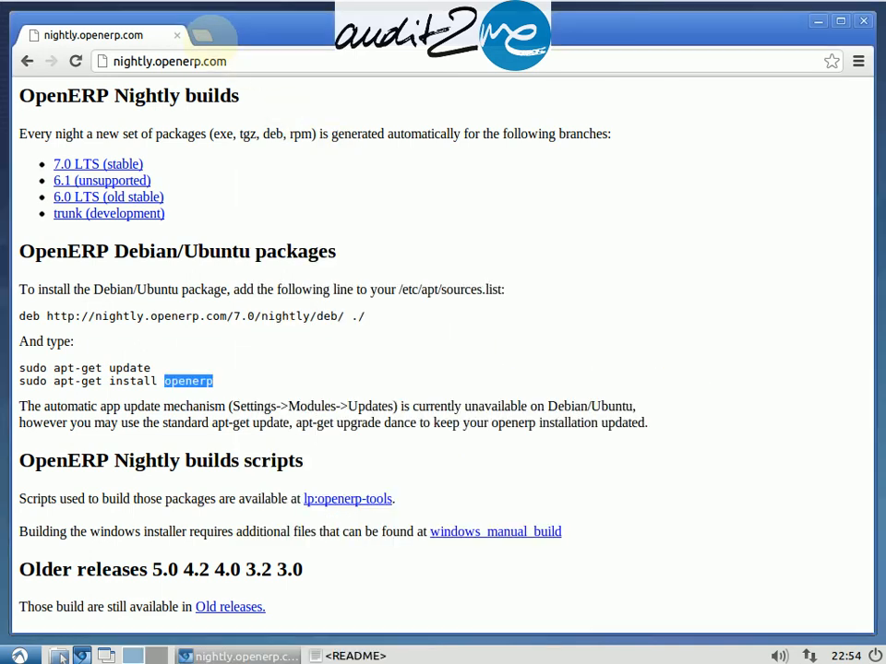
click(205, 35)
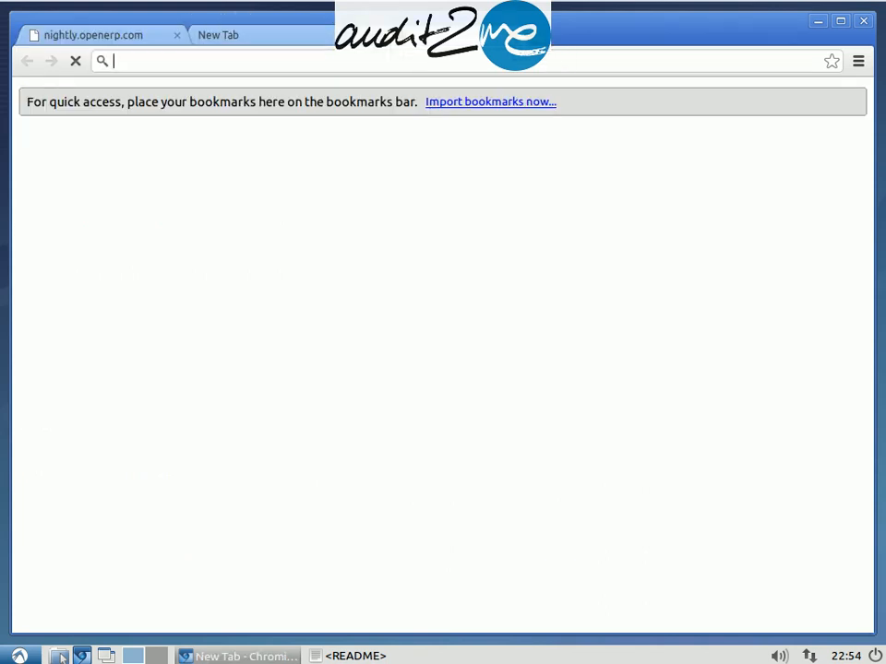
right_click(234, 59)
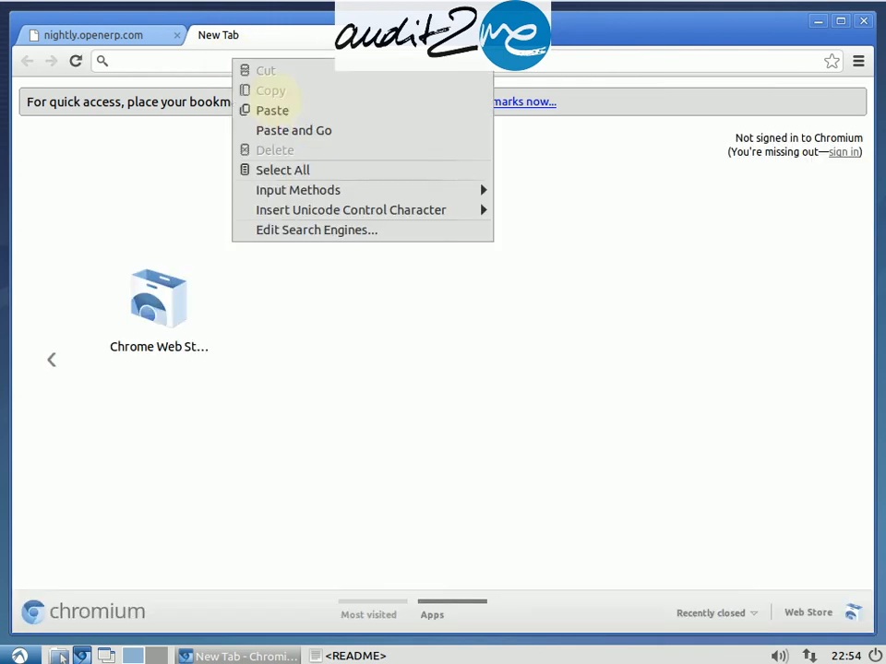
click(274, 117)
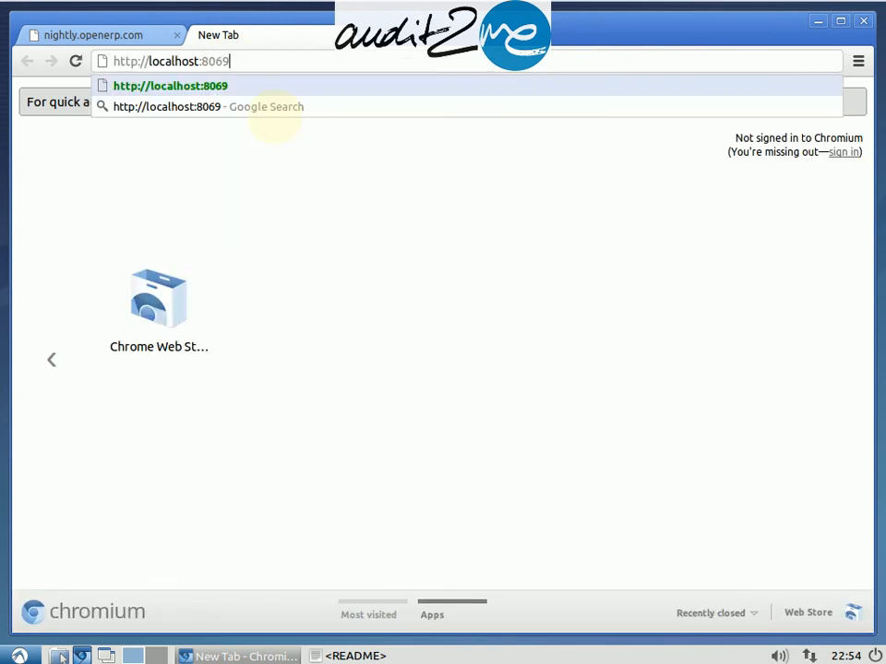
key(Return)
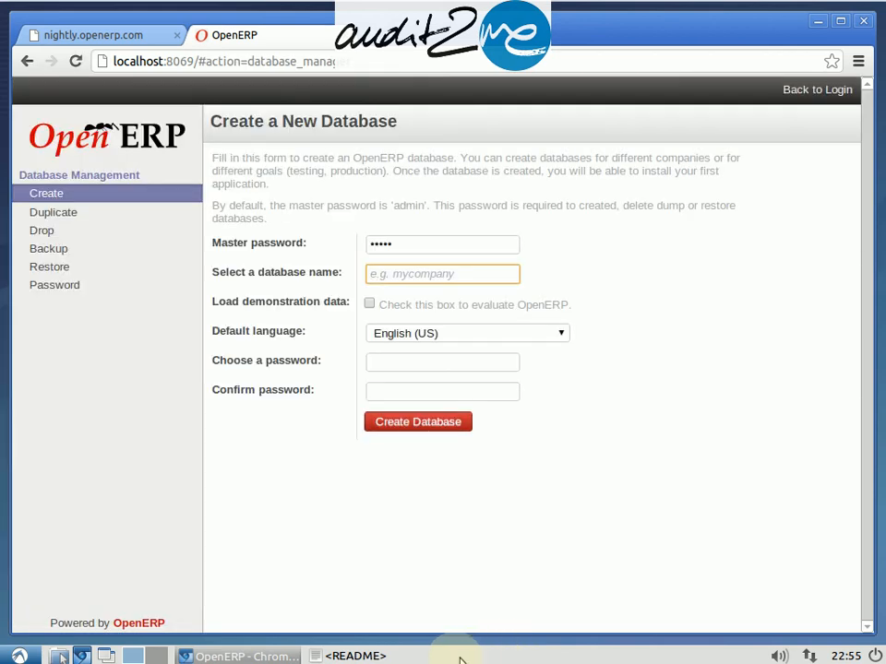
Step: Check the default master password in the README, then minimize the text editor
click(355, 656)
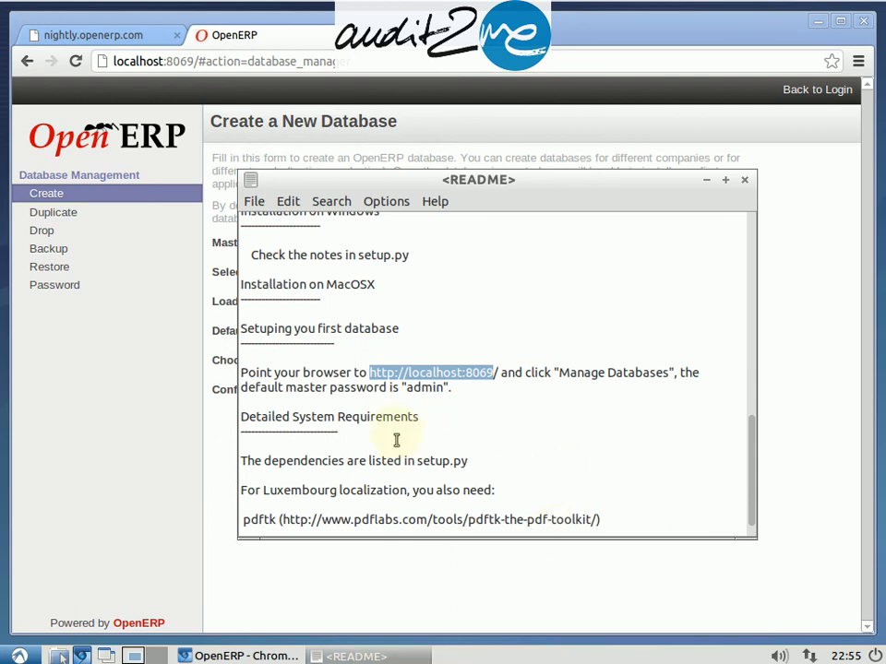
double_click(423, 389)
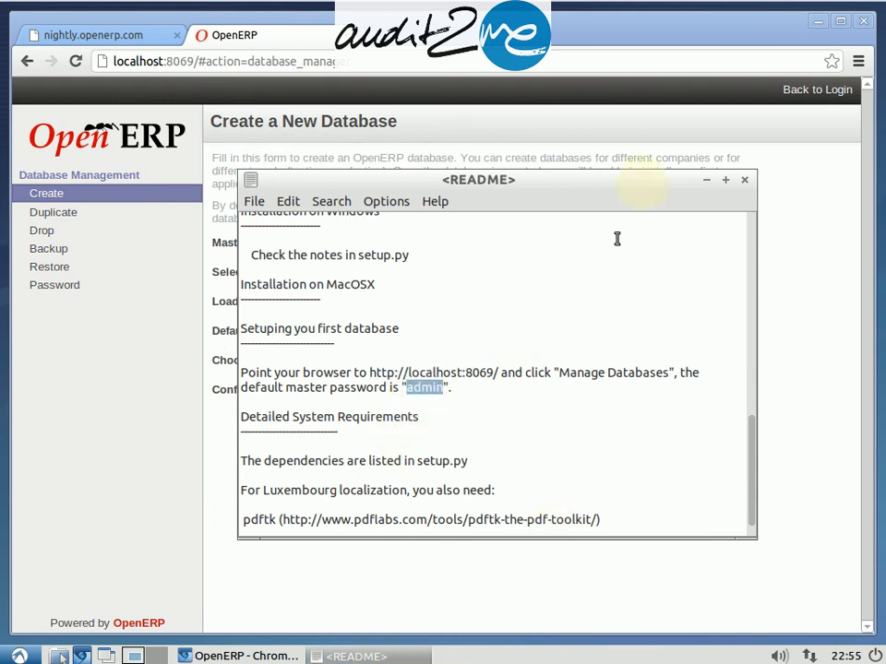
click(706, 181)
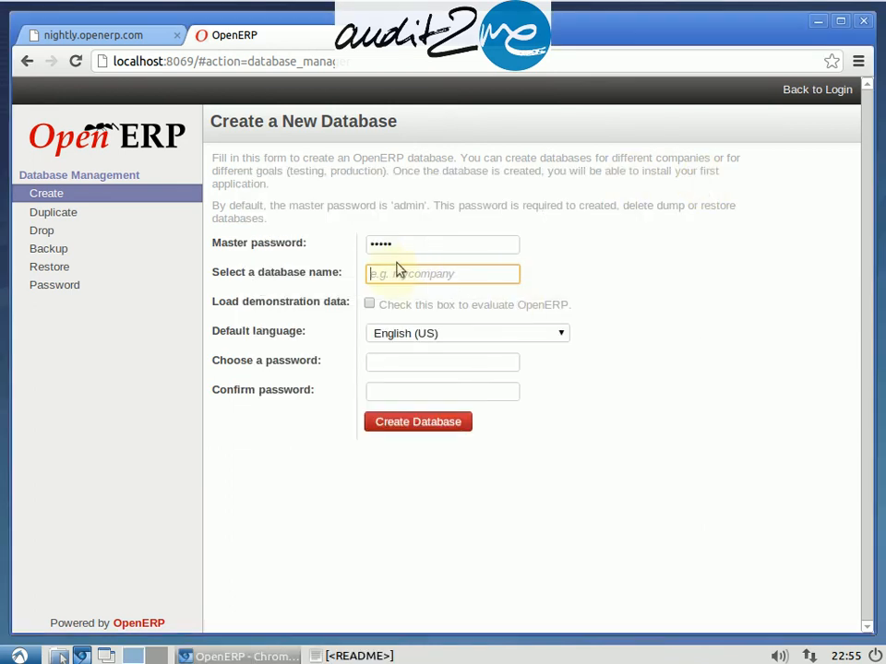
Step: Name the new database audit2me and set its default language to Spanish / Español
text(audit2me)
click(398, 335)
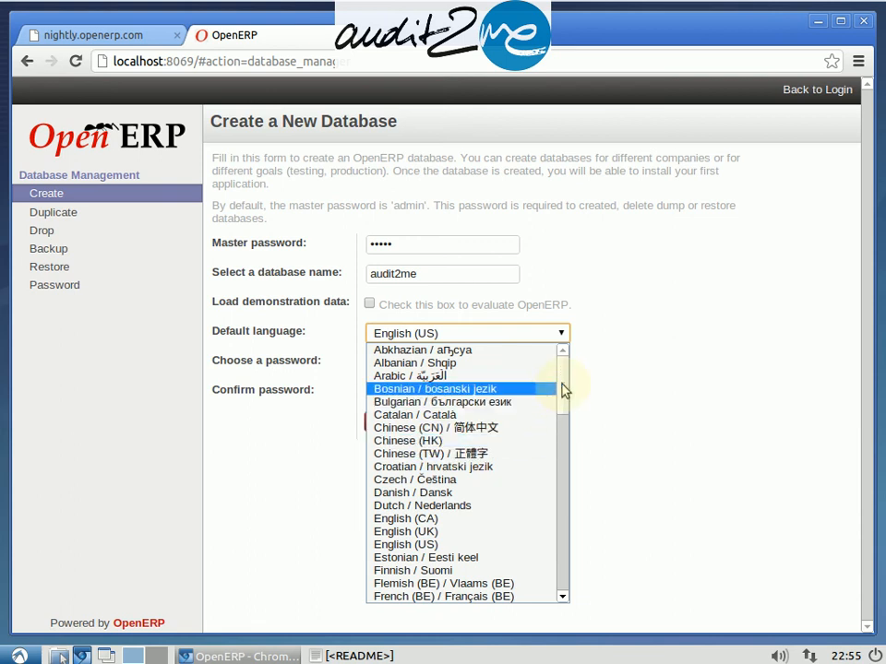
drag(564, 389, 562, 506)
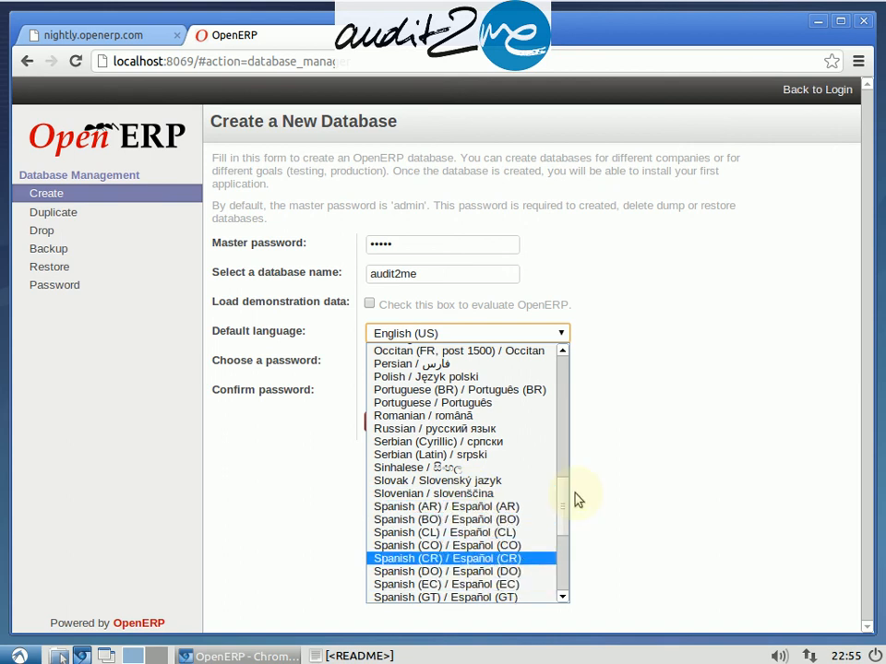
drag(565, 512, 569, 548)
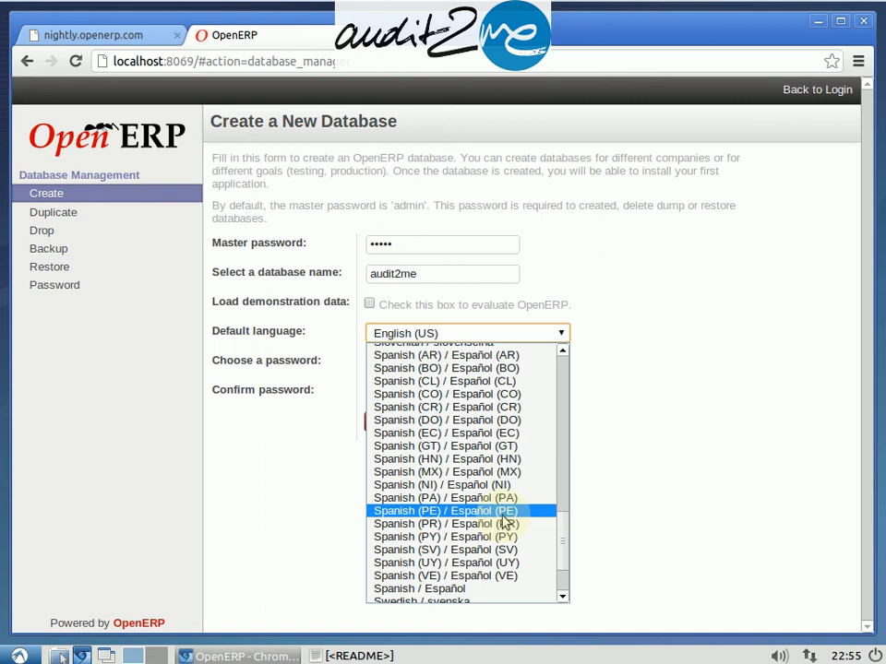
click(471, 589)
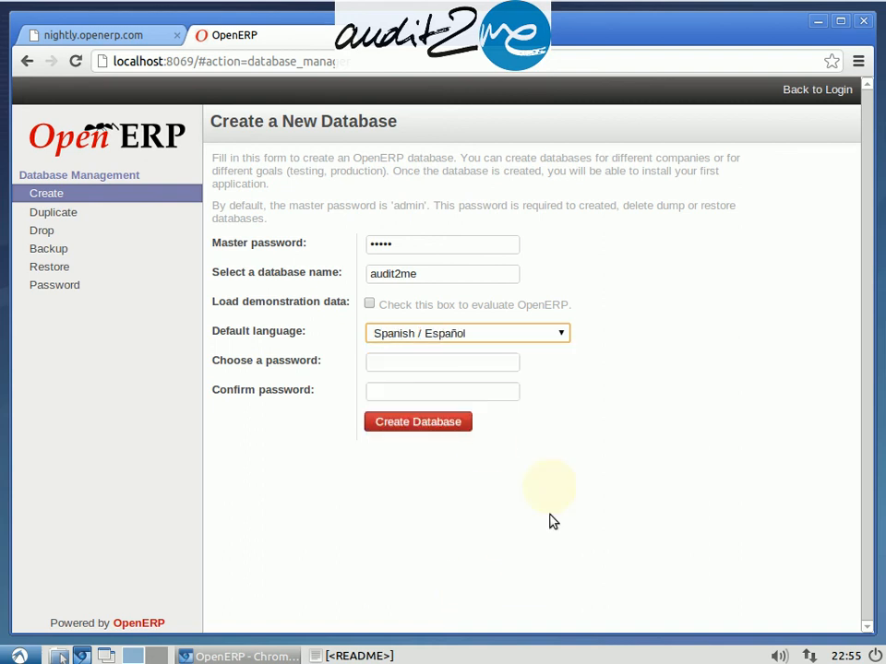
Step: Enter and confirm the administrator password, then create the database
click(395, 361)
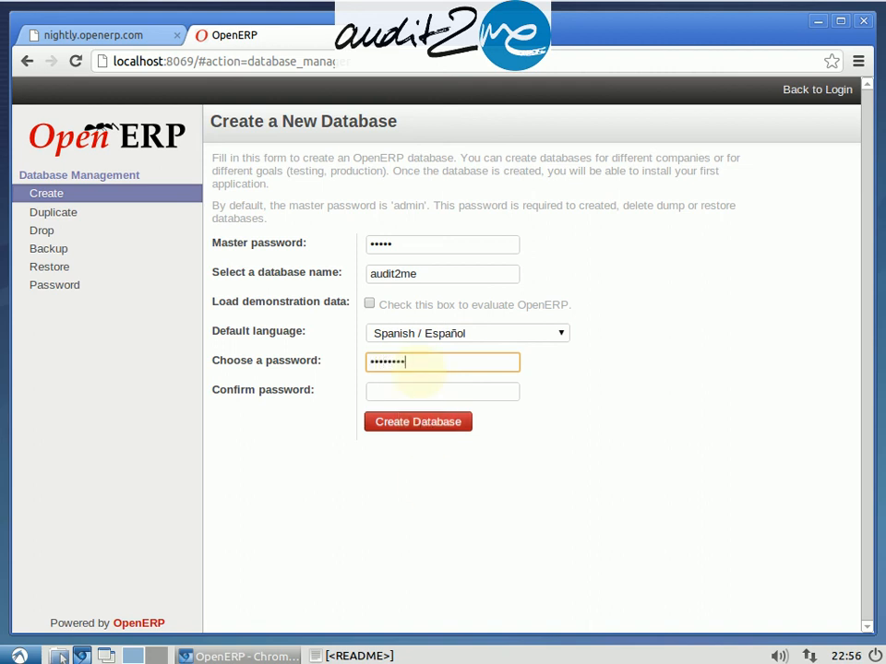
key(Tab)
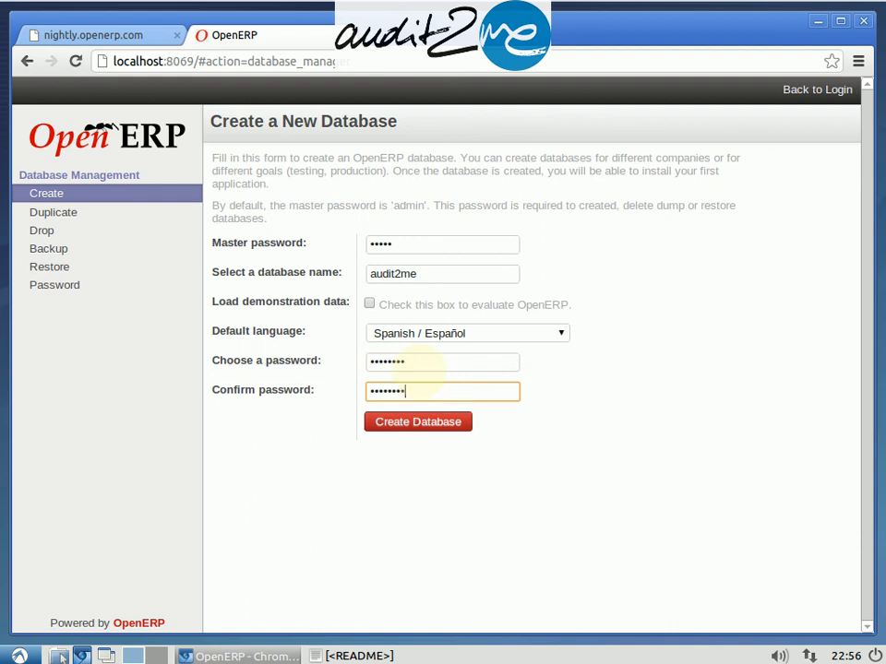
click(387, 426)
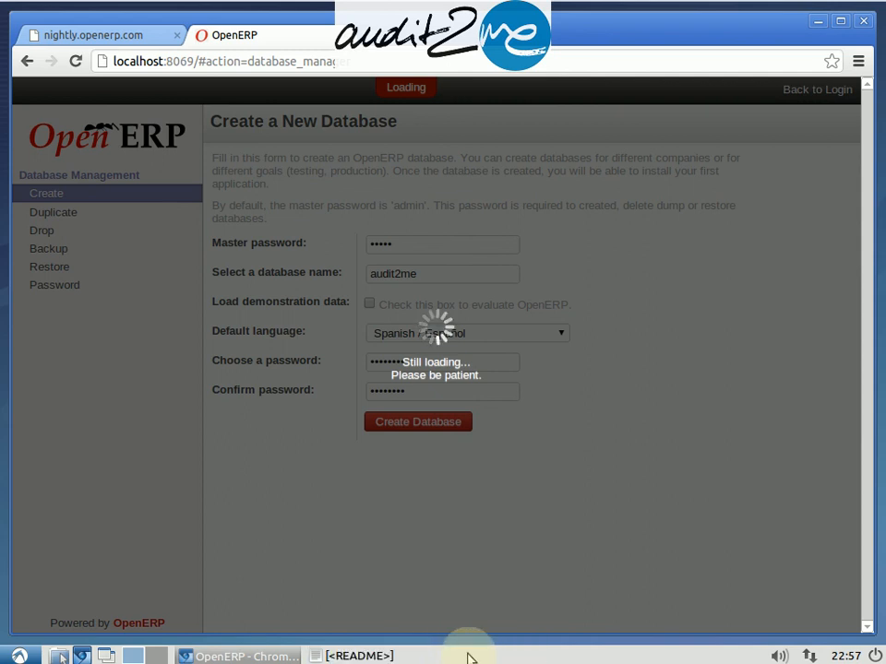
Step: Close the README text editor and dismiss the browser's offer to translate the Spanish page
click(387, 655)
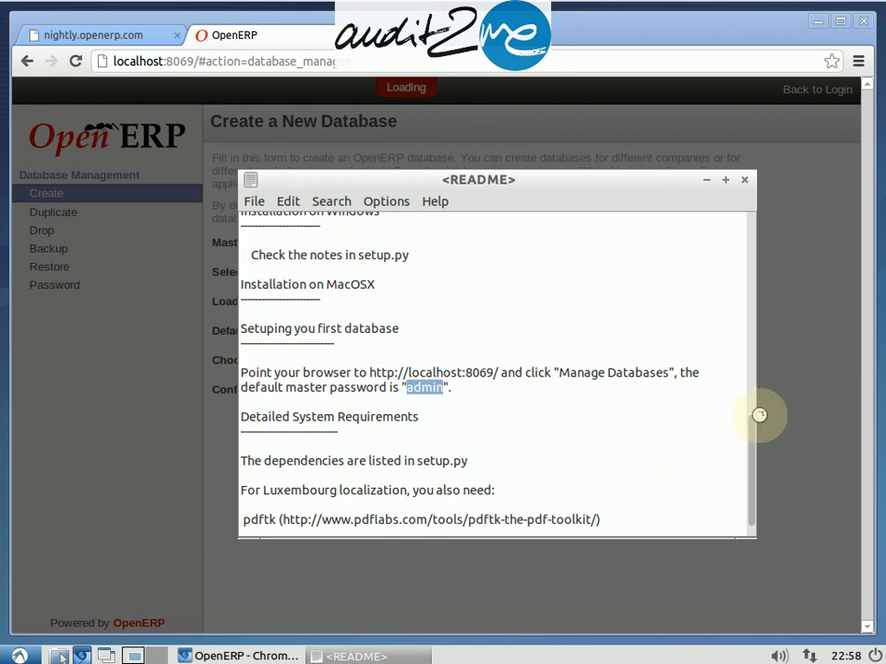
click(746, 182)
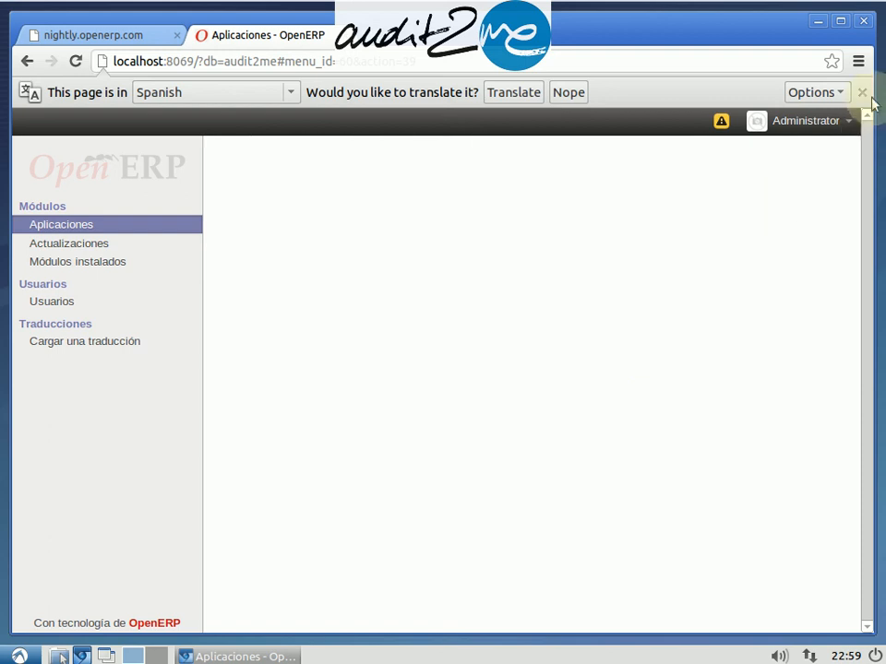
click(862, 92)
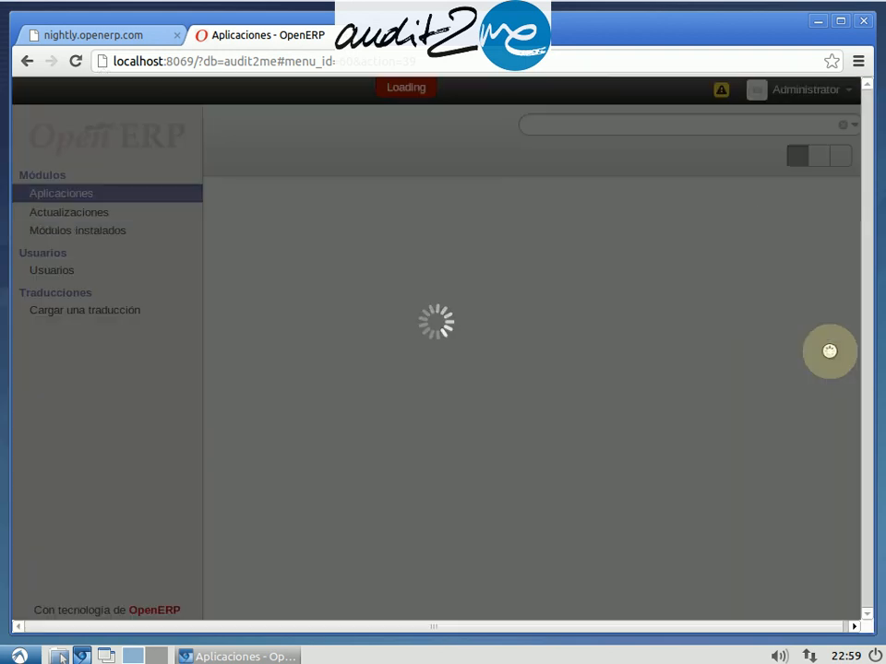